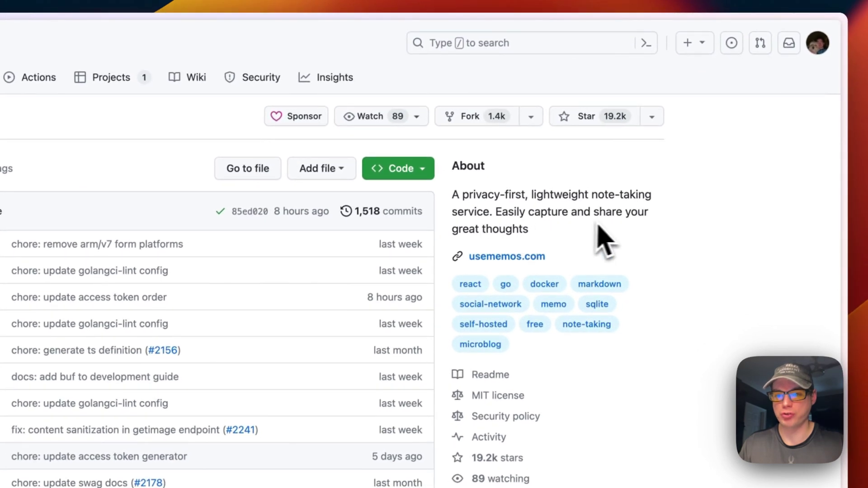
In big-bear-video-assets, open how-to-install-memos-on-casa-os/docker-compose-memos.yml, the neosmemo/memos:latest service on port 5230.
scroll(535, 252, down, 10)
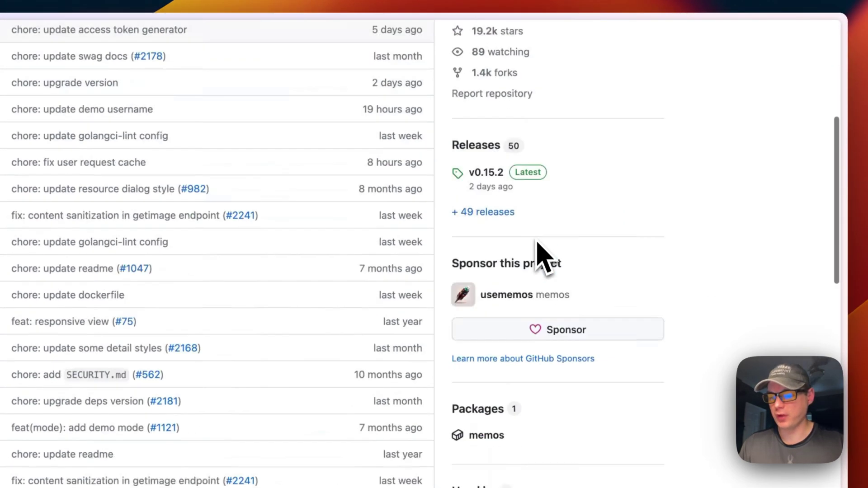
scroll(543, 257, down, 10)
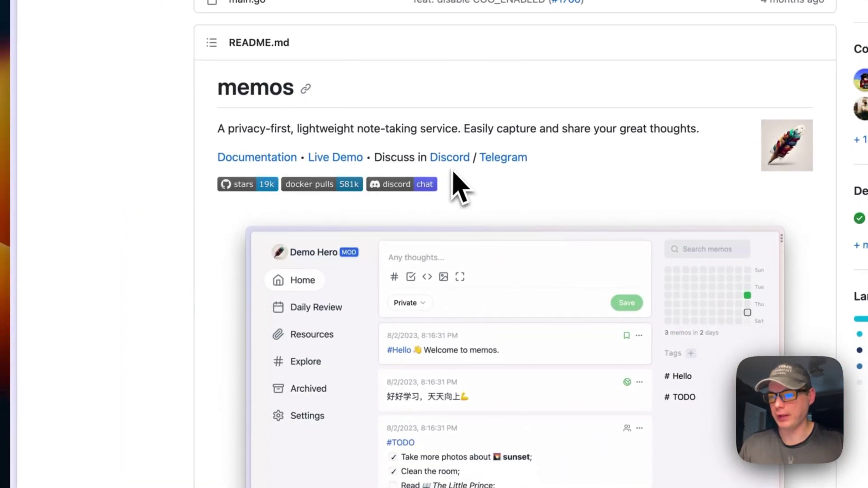
scroll(498, 231, down, 10)
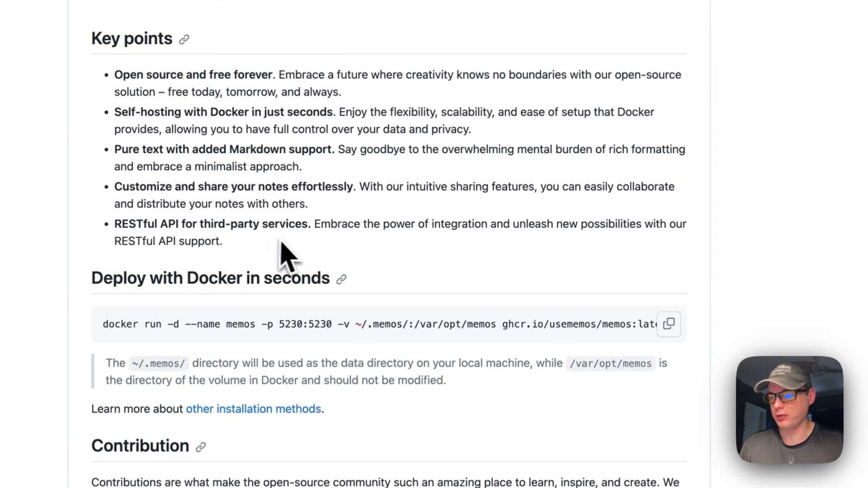
scroll(298, 254, down, 5)
scroll(316, 252, up, 15)
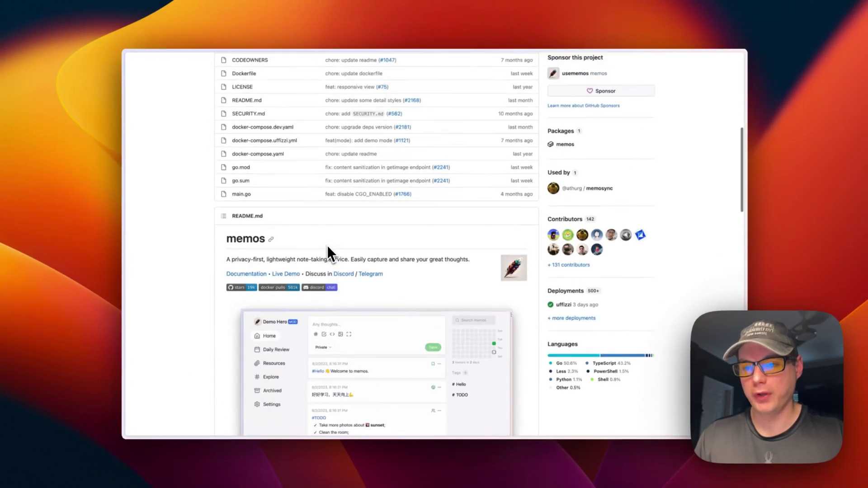
scroll(328, 248, up, 5)
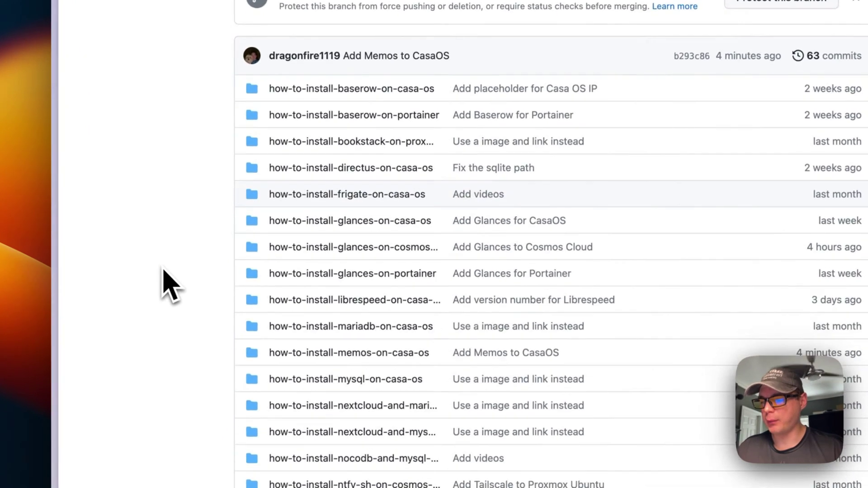
scroll(170, 285, down, 3)
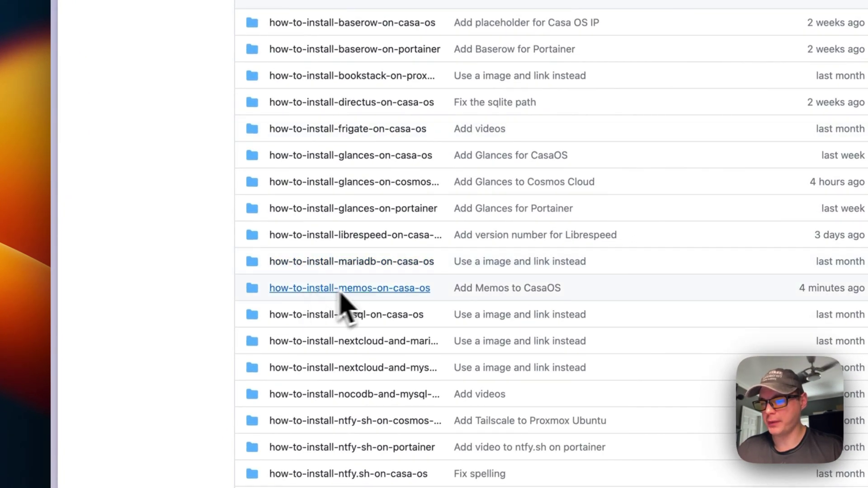
click(371, 291)
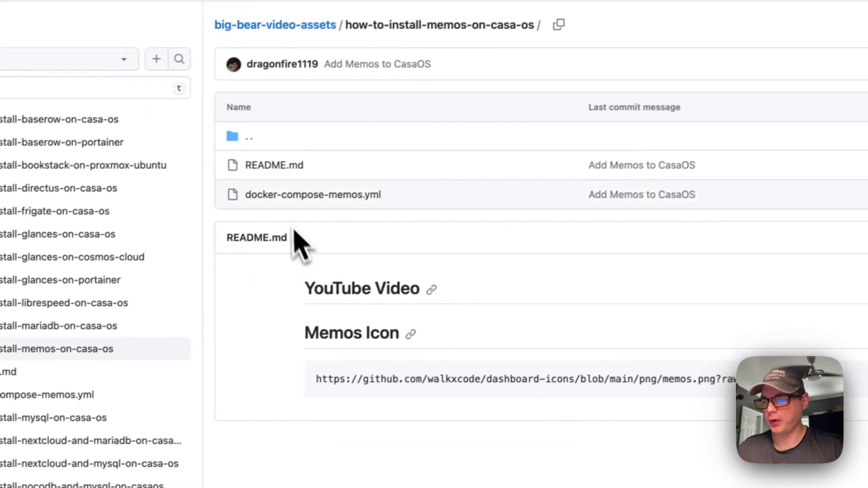
click(282, 195)
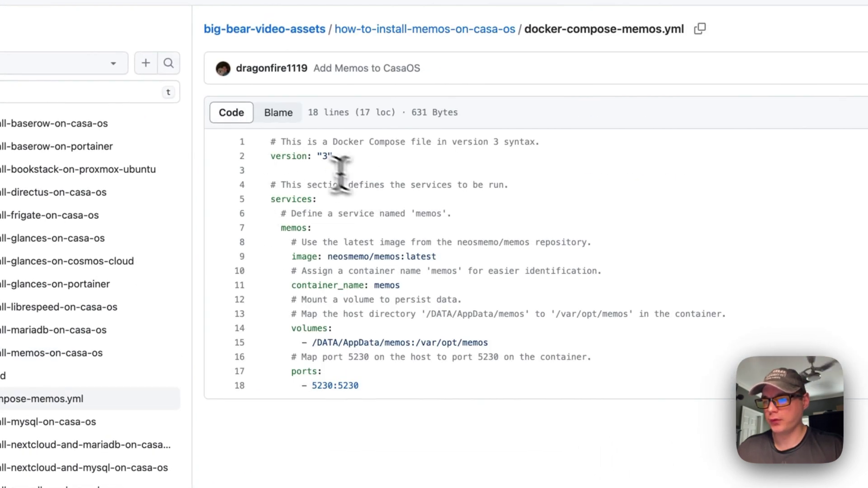
drag(271, 142, 337, 156)
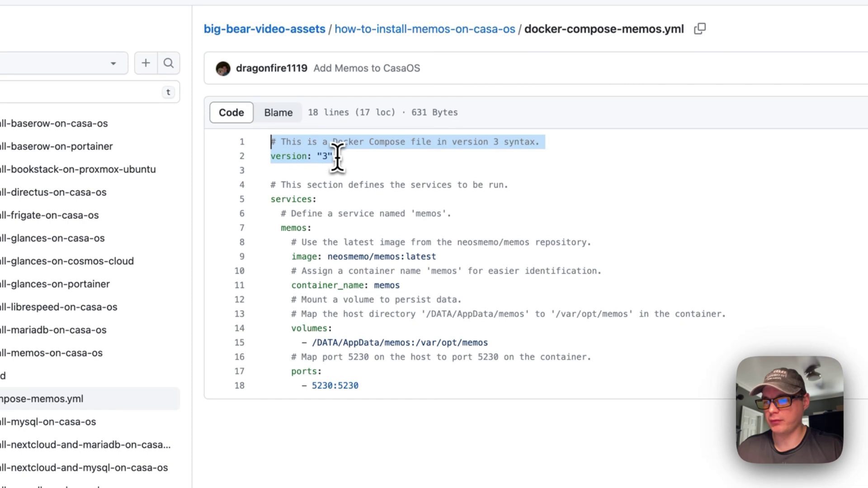
double_click(277, 199)
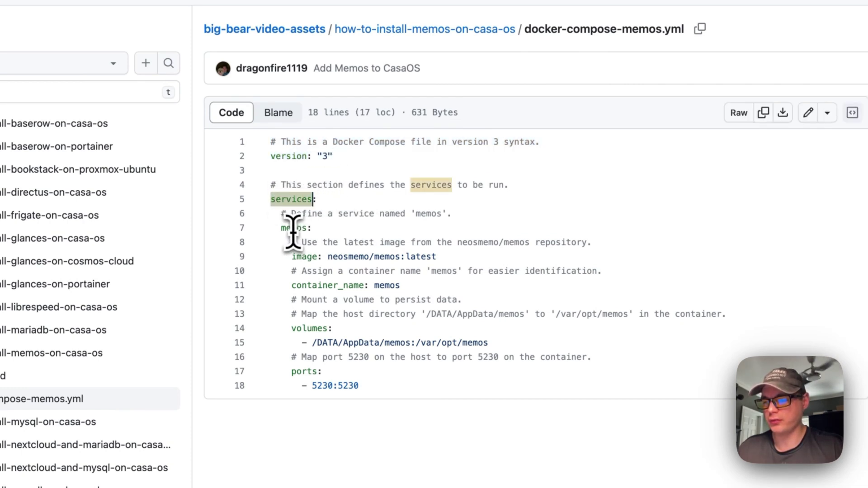
double_click(293, 228)
double_click(290, 199)
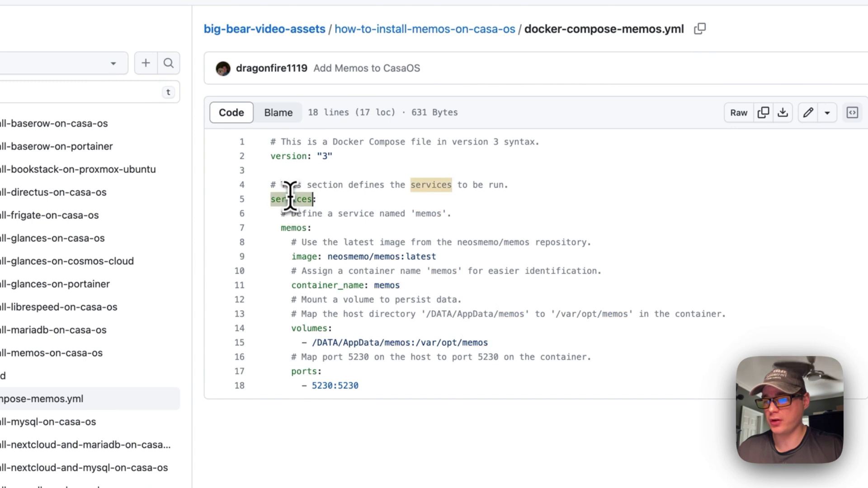
double_click(290, 228)
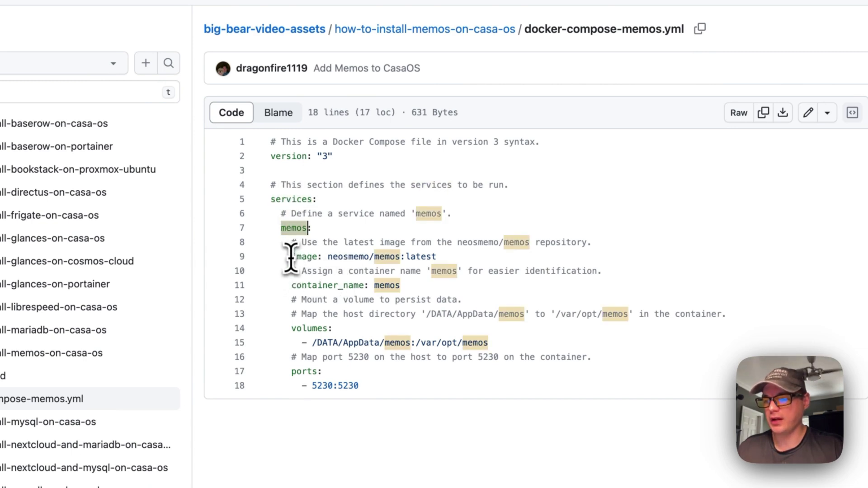
drag(290, 257, 461, 256)
double_click(293, 228)
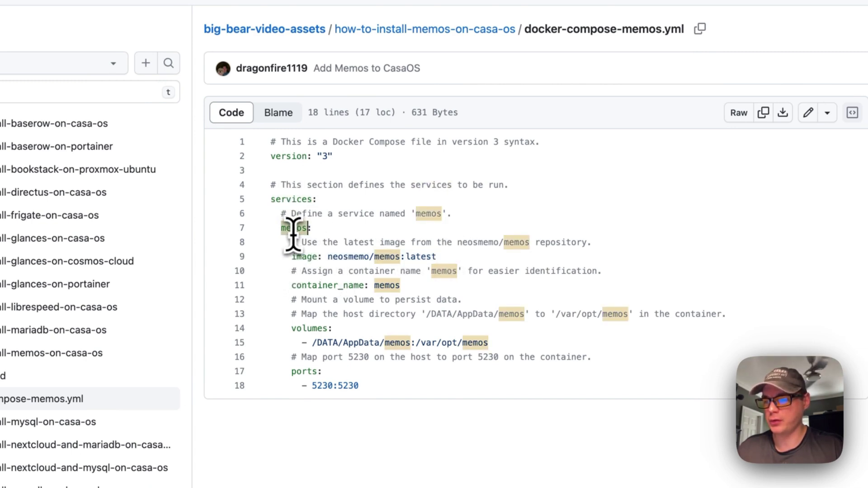
drag(293, 257, 582, 254)
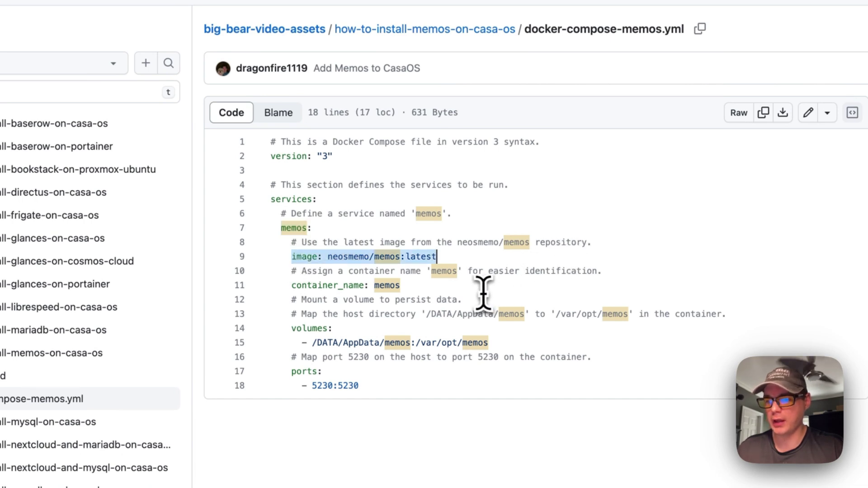
double_click(329, 256)
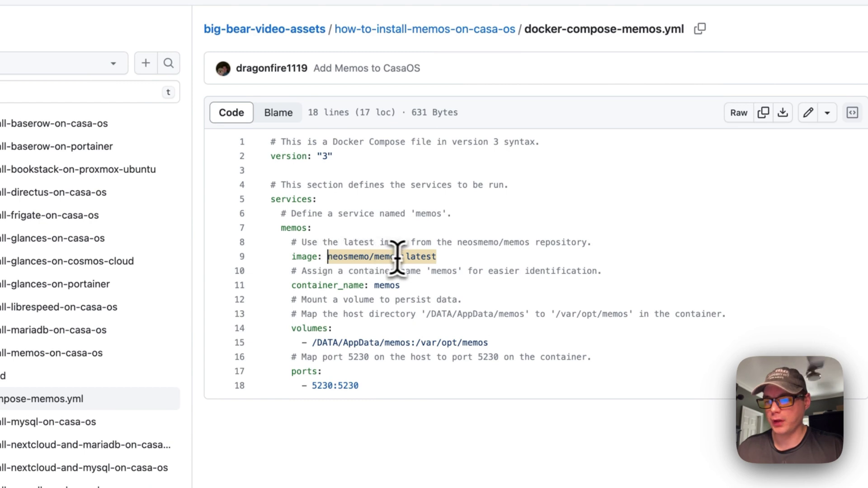
drag(407, 256, 517, 257)
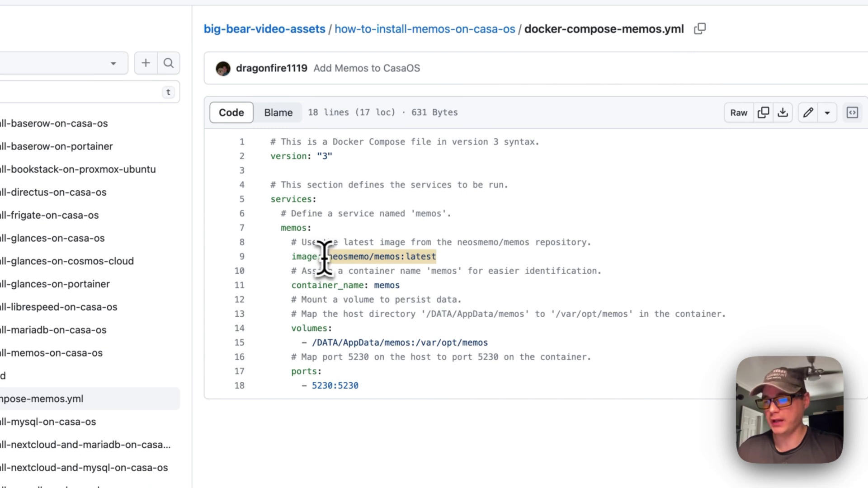
scroll(339, 258, down, 3)
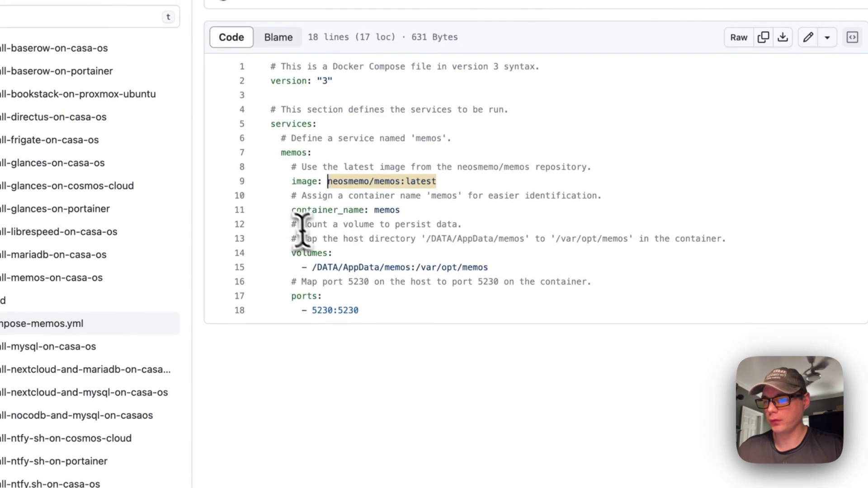
drag(290, 209, 384, 223)
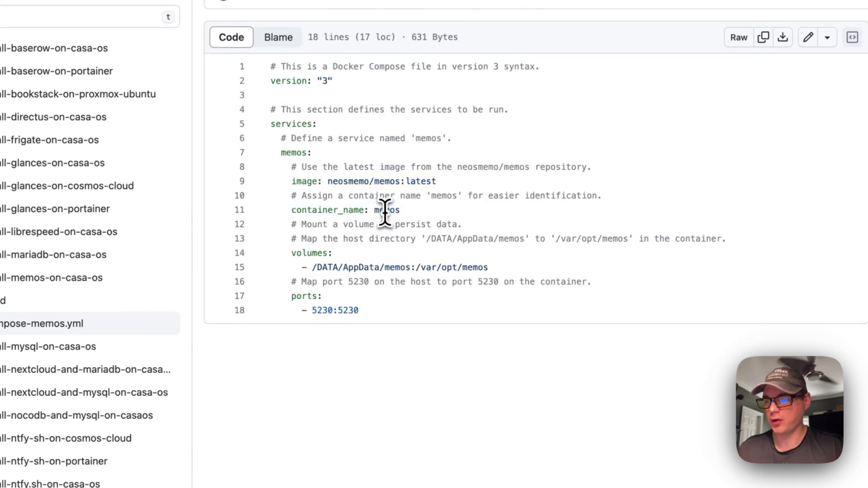
double_click(385, 209)
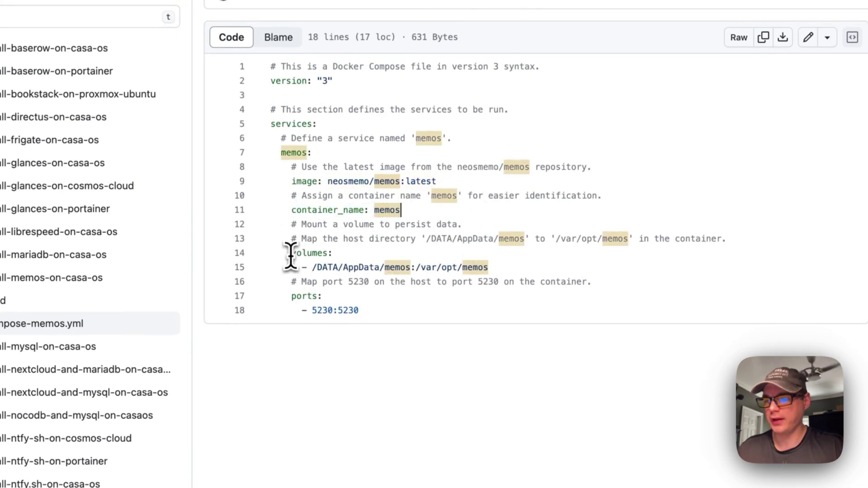
drag(291, 254, 530, 266)
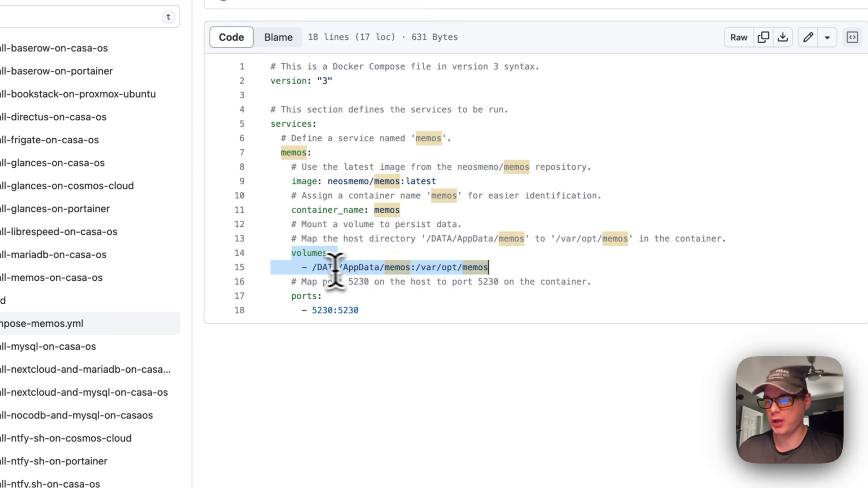
drag(311, 267, 384, 265)
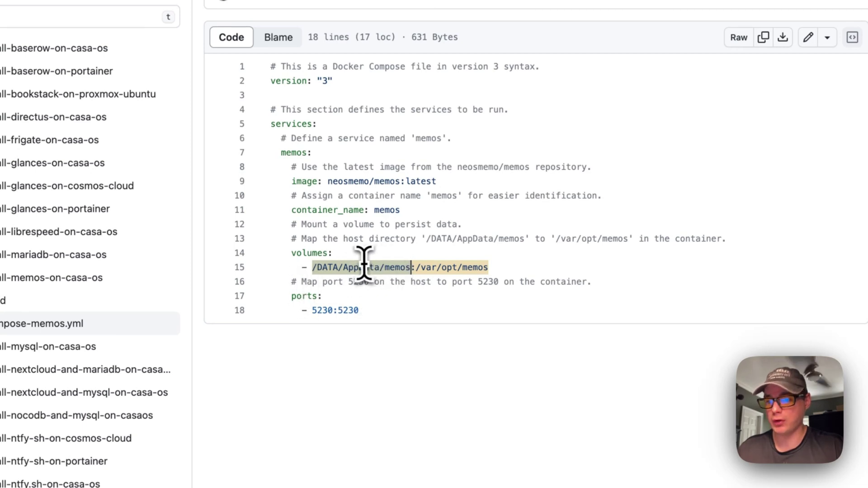
drag(417, 267, 508, 266)
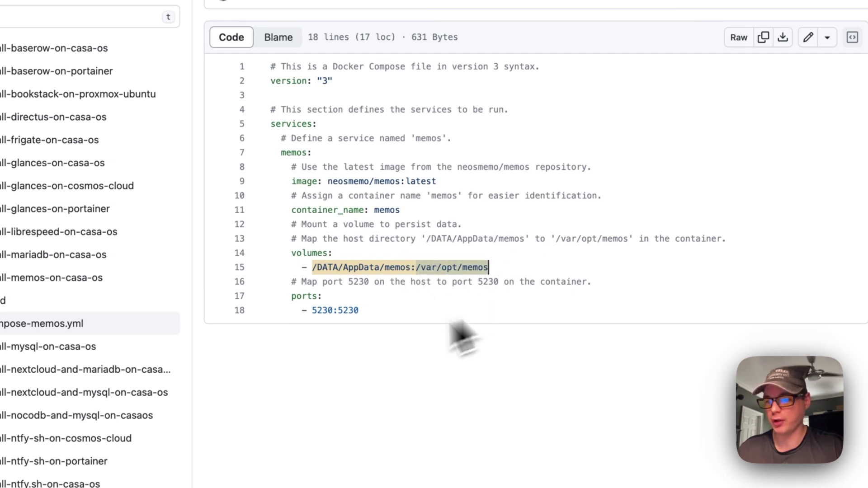
drag(291, 295, 356, 309)
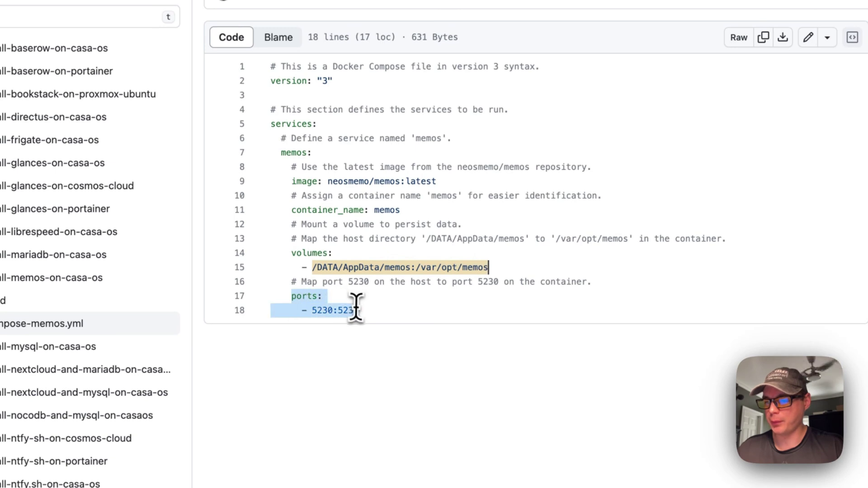
double_click(320, 311)
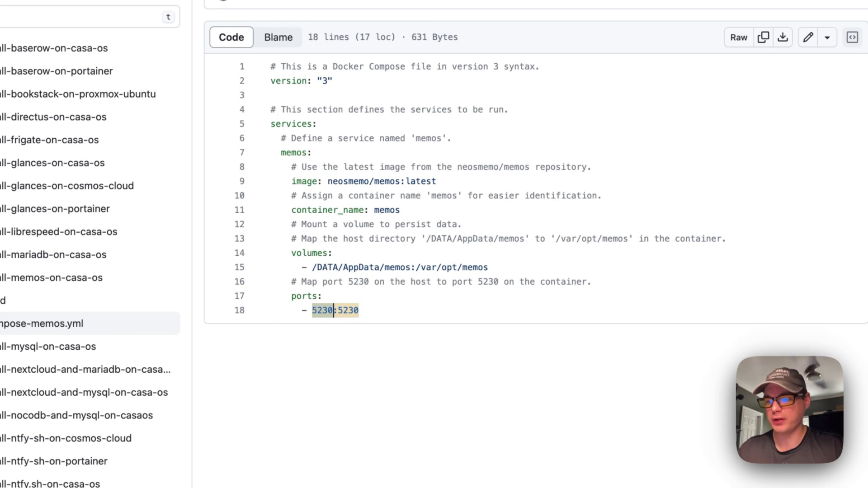
click(348, 316)
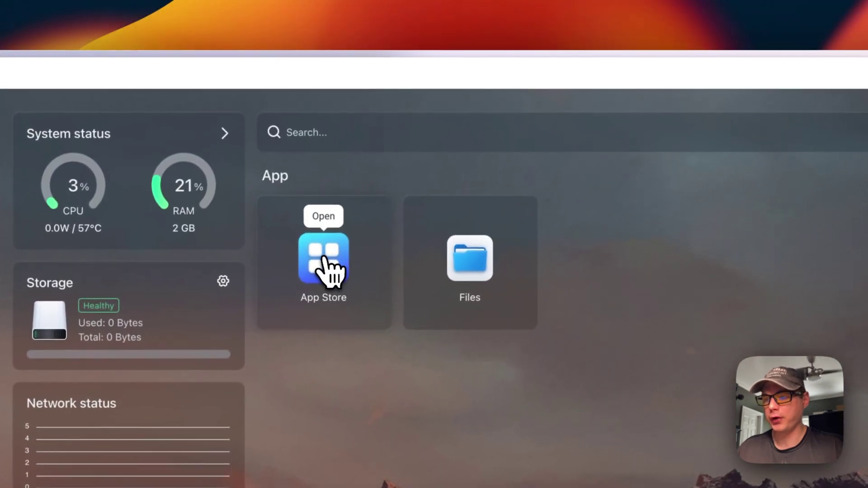
Go to the App Store and start a Custom Install to get the empty Manual App Install form.
click(328, 269)
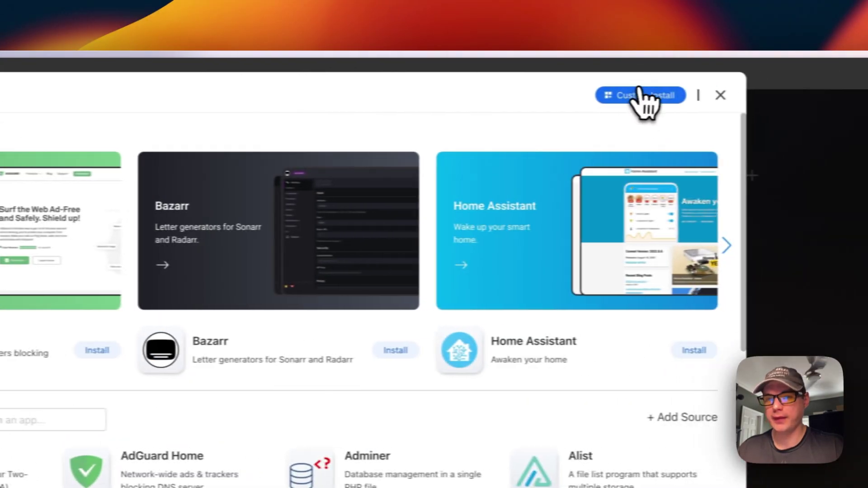
click(640, 94)
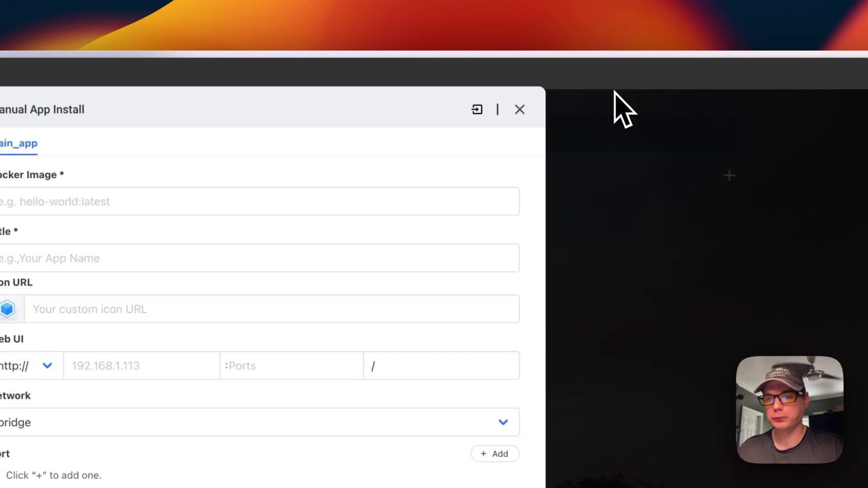
Paste the Memos compose YAML into Import > Docker Compose and submit it.
click(478, 110)
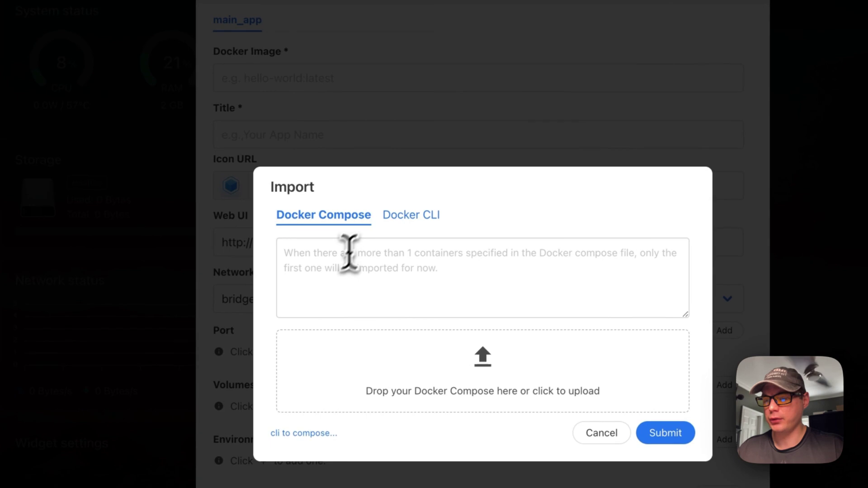
click(323, 272)
key(super+v)
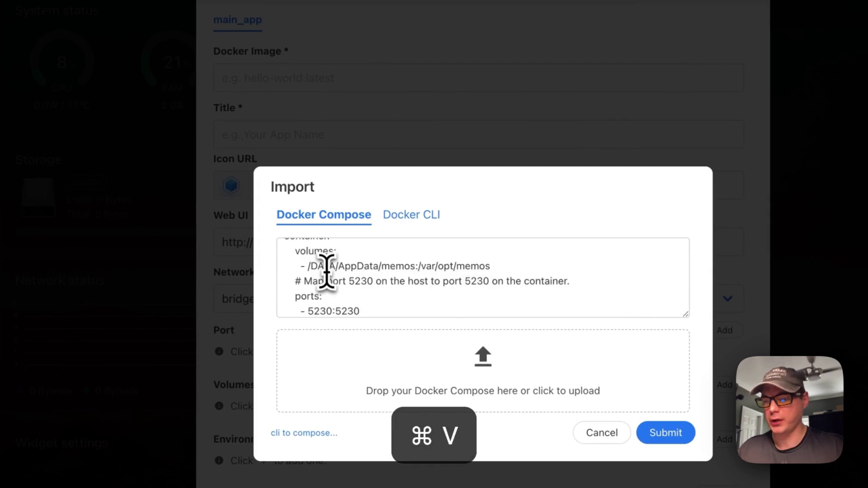
scroll(327, 272, up, 10)
scroll(326, 280, down, 10)
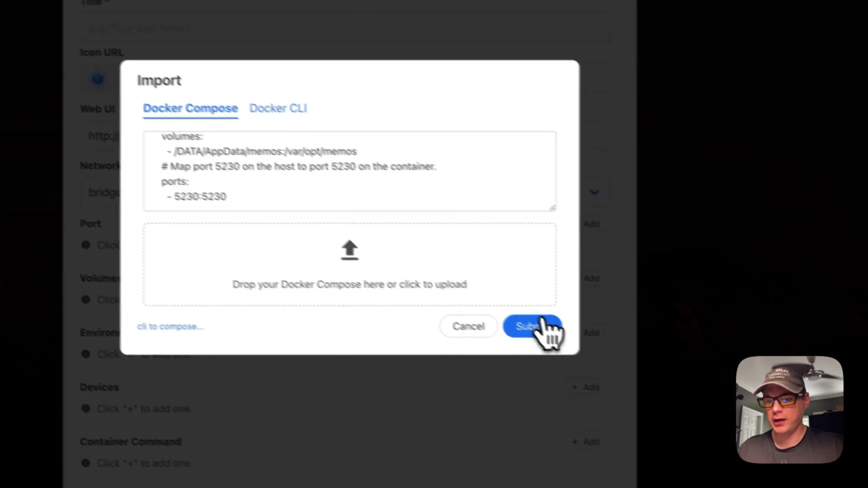
click(611, 385)
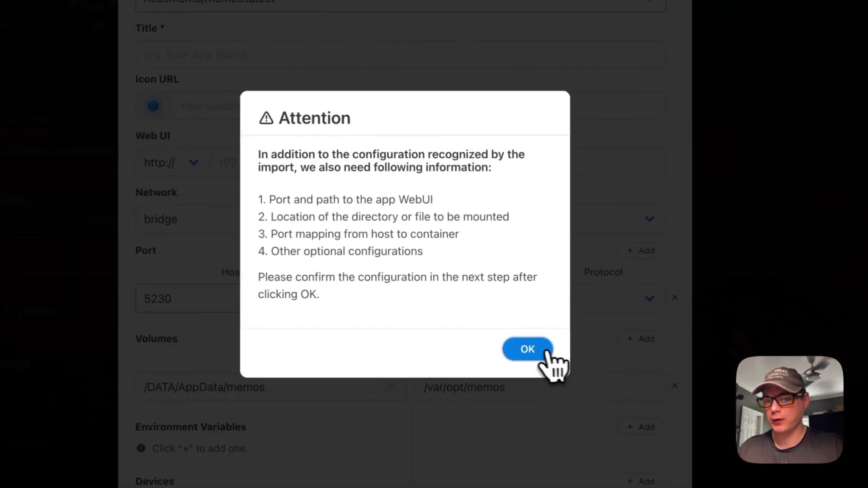
Dismiss the Attention notice, title the app Memos, and go back to the GitHub compose file.
click(528, 349)
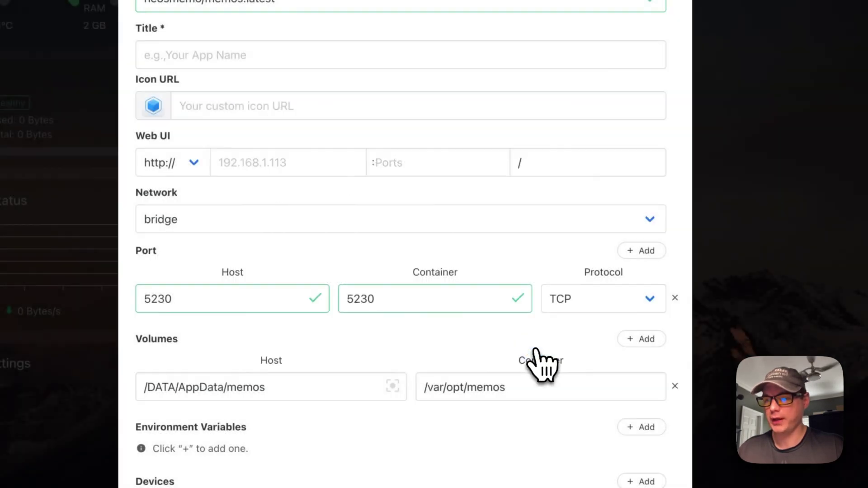
click(190, 53)
text(M)
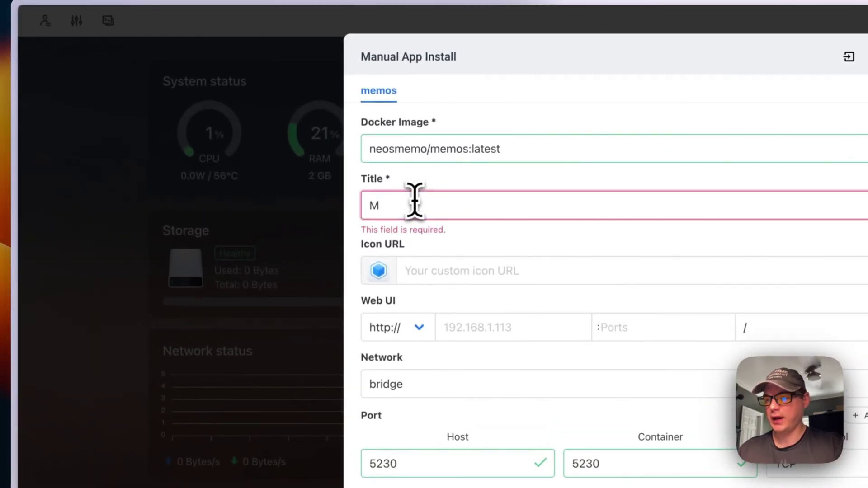
text(emos)
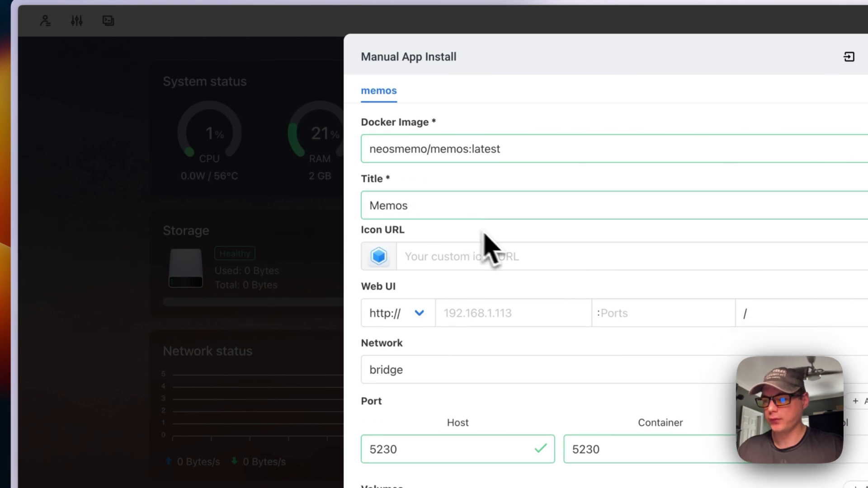
click(425, 255)
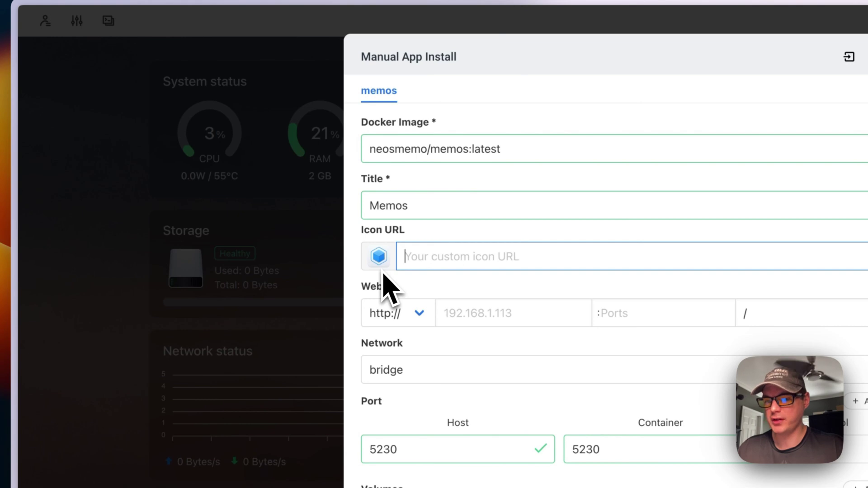
mouse_move(87, 300)
click(131, 202)
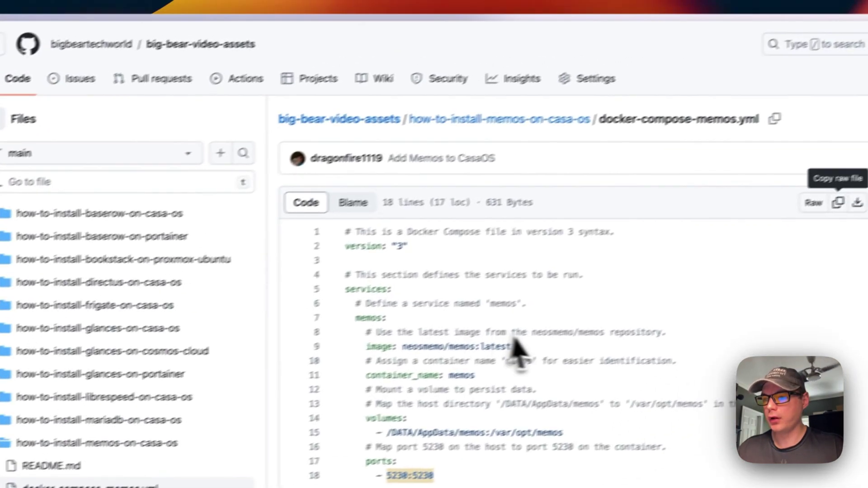
Copy the Memos icon URL from the how-to-install-memos-on-casa-os README and return to CasaOS.
click(450, 136)
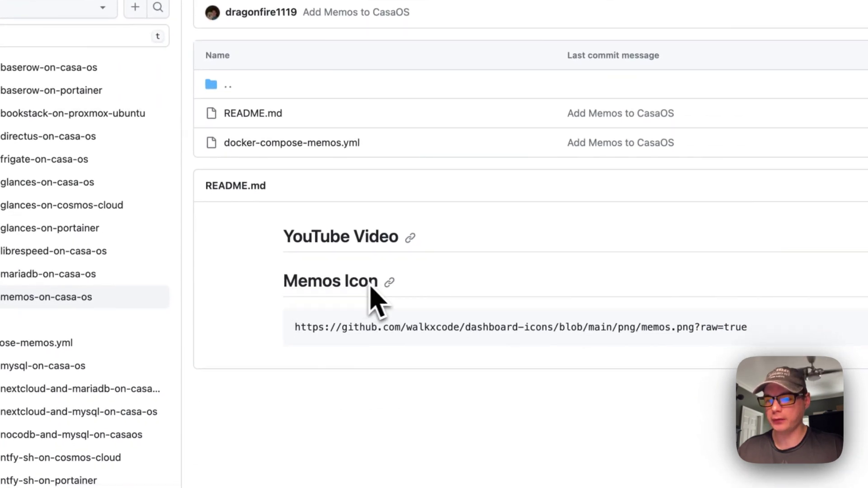
click(697, 246)
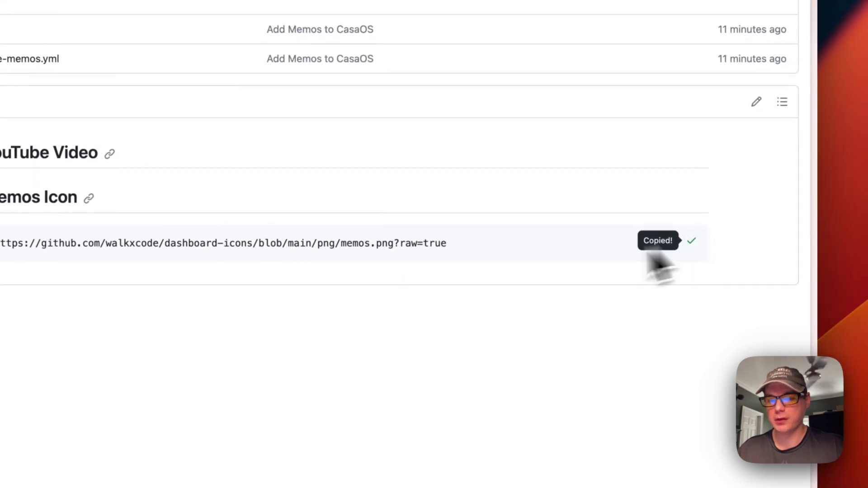
mouse_move(10, 277)
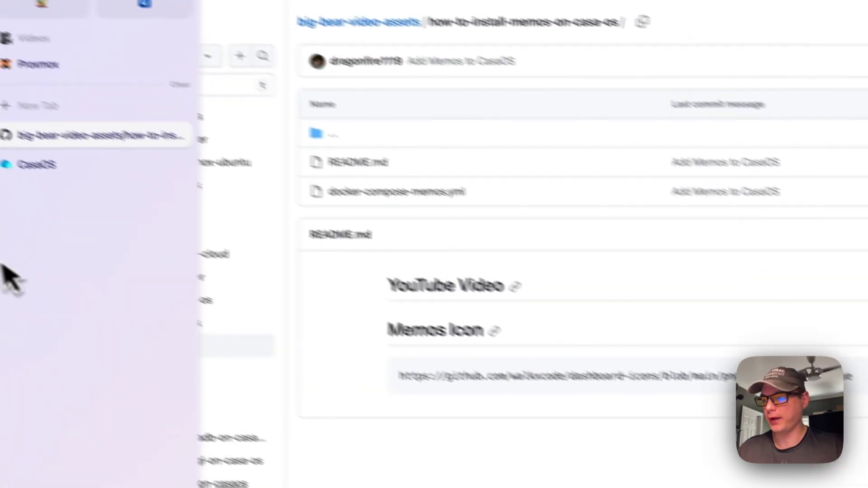
click(102, 195)
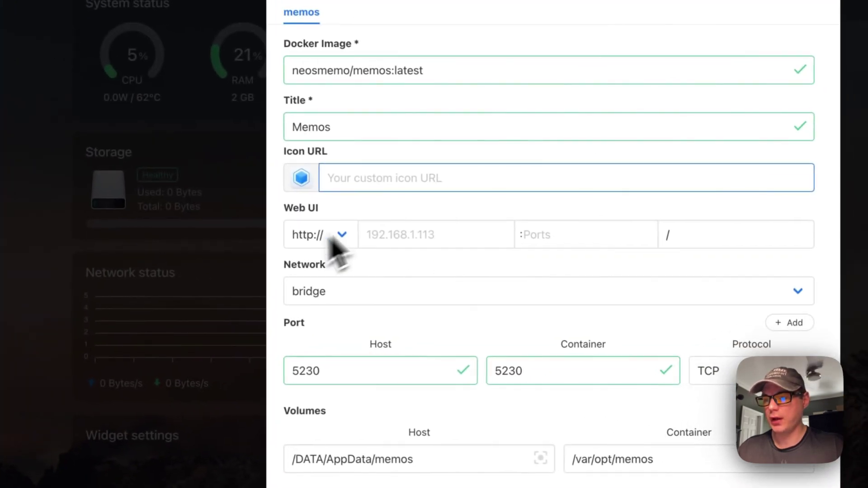
Paste the memos.png icon URL into Icon URL and set the Web UI port to 5230.
key(super+v)
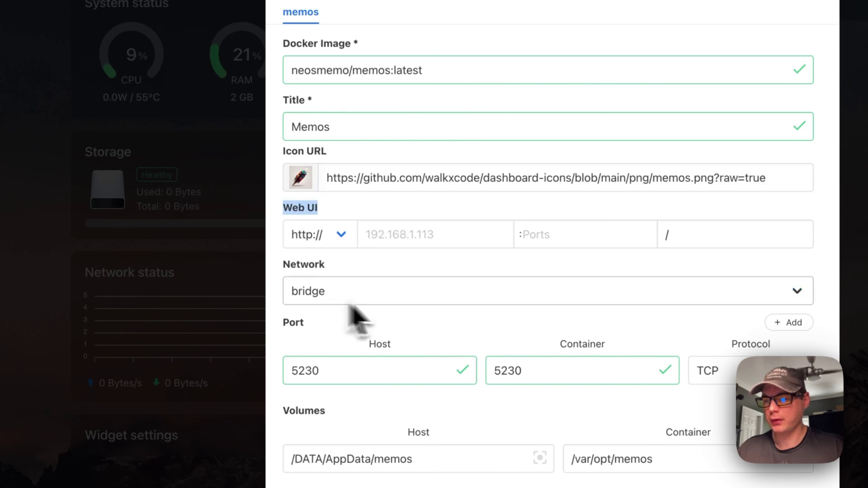
click(568, 241)
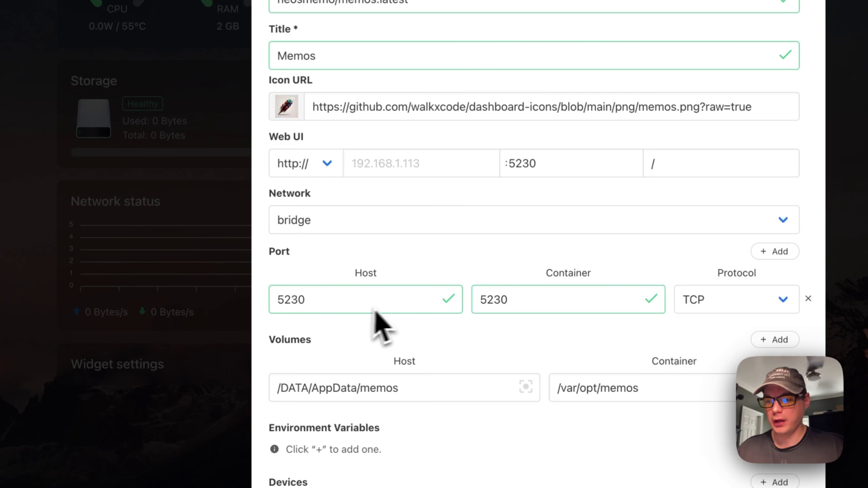
double_click(505, 301)
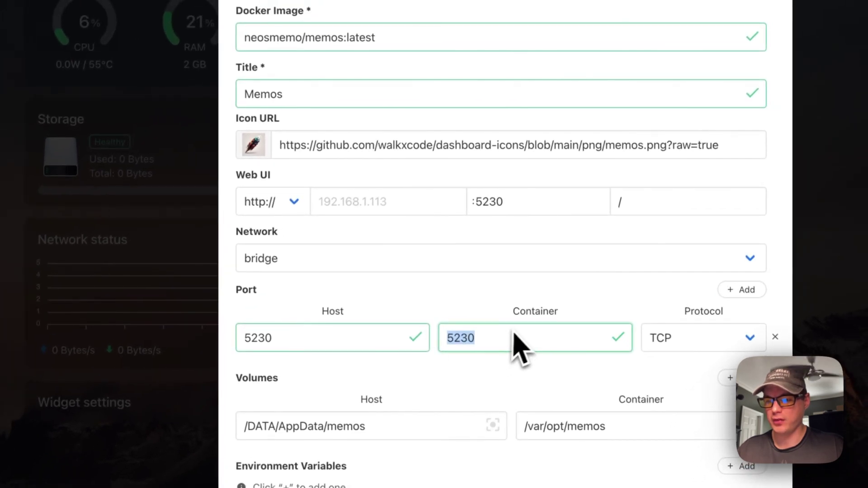
scroll(501, 347, down, 2)
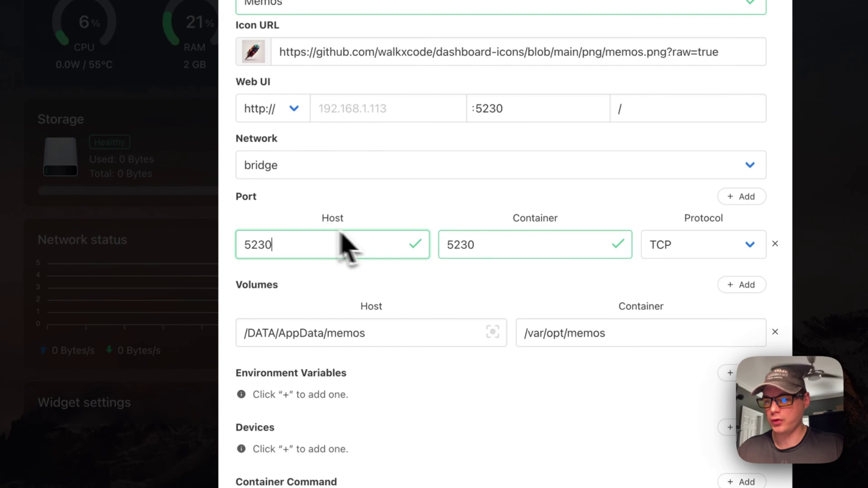
double_click(502, 108)
click(415, 223)
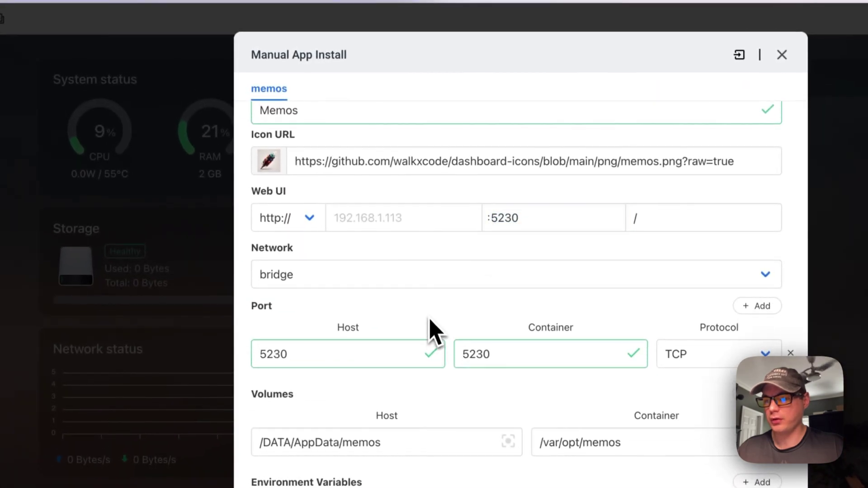
scroll(429, 324, down, 5)
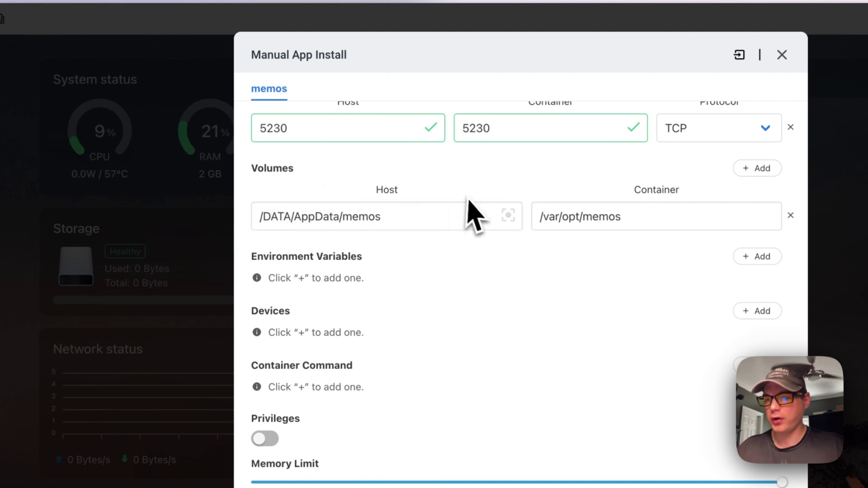
scroll(498, 290, down, 1)
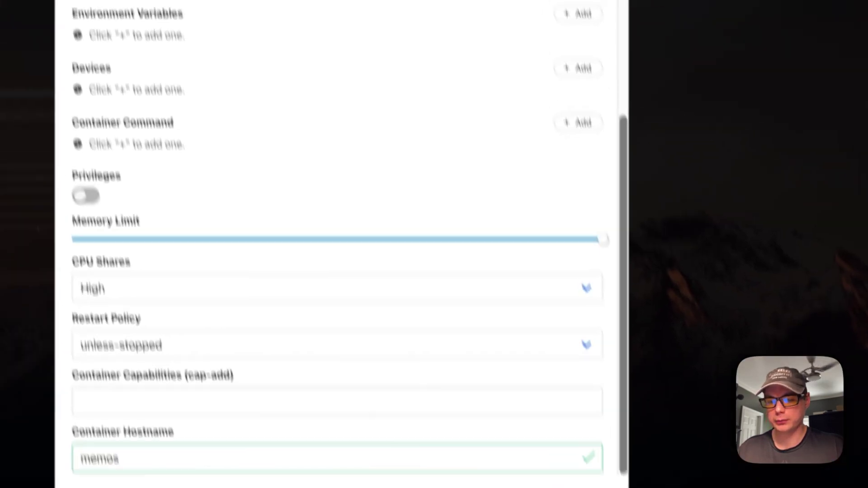
Install Memos and save 'testing' as the note in its tile's Tips.
click(552, 375)
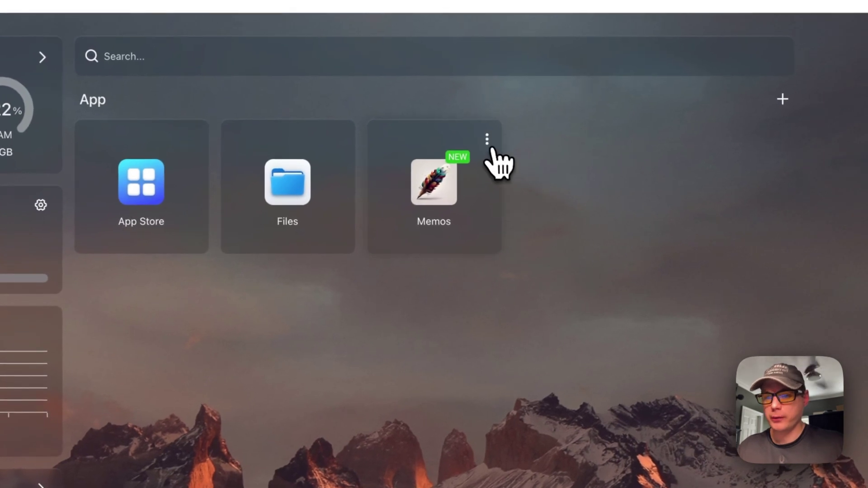
click(488, 141)
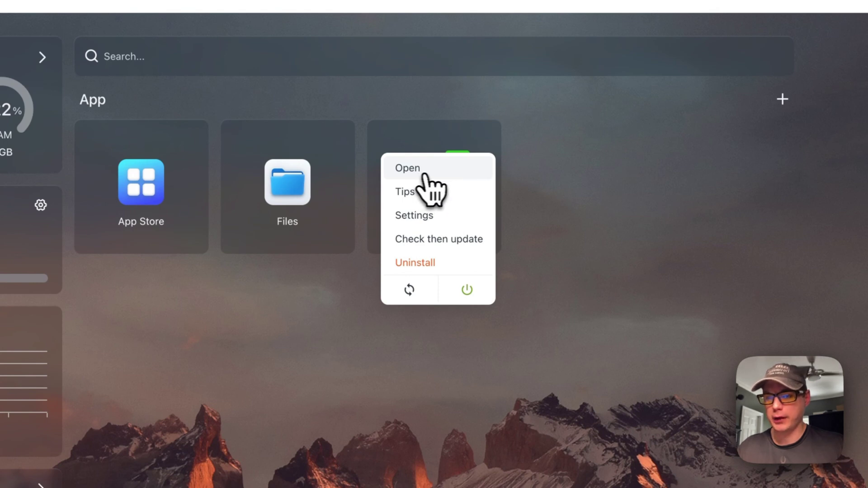
click(409, 194)
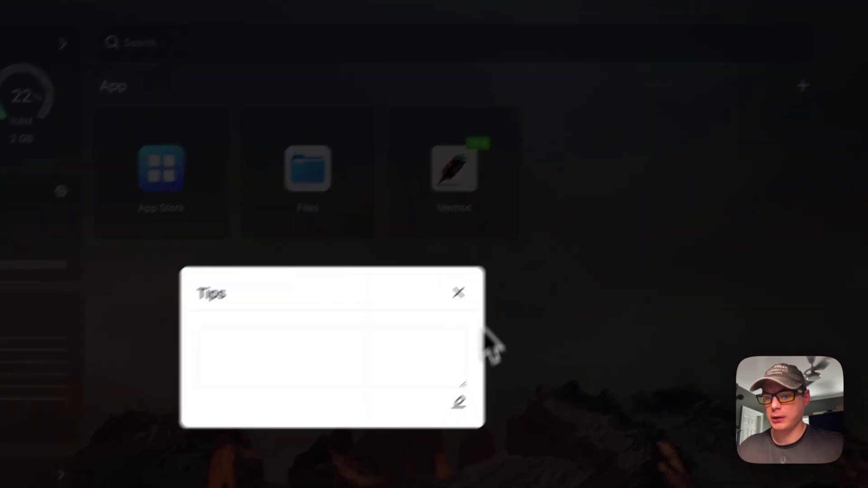
click(438, 414)
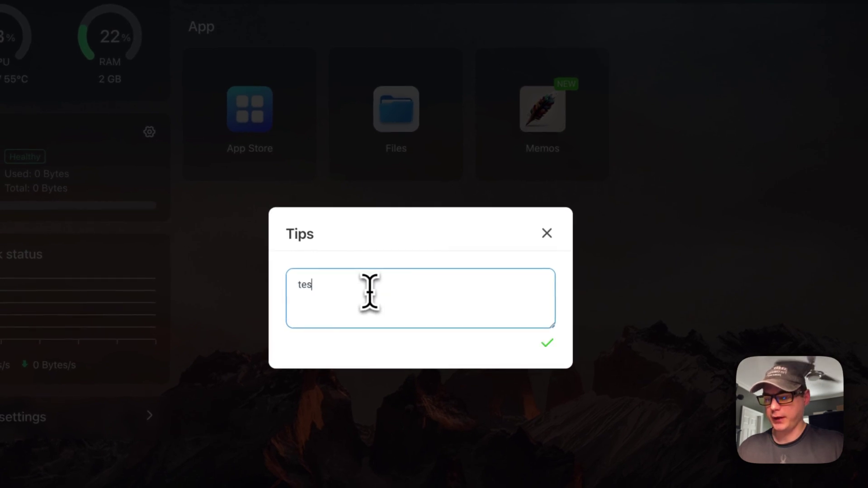
click(548, 345)
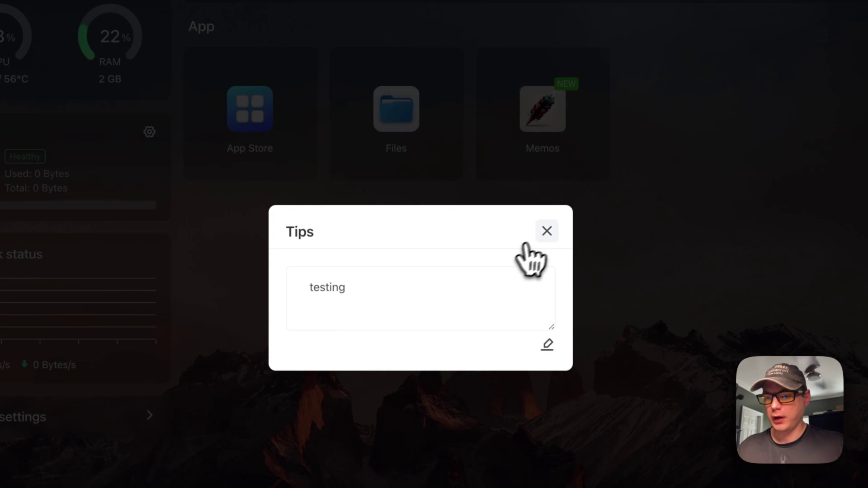
Reopen the Memos Tips to confirm the 'testing' note was saved.
click(545, 232)
click(594, 67)
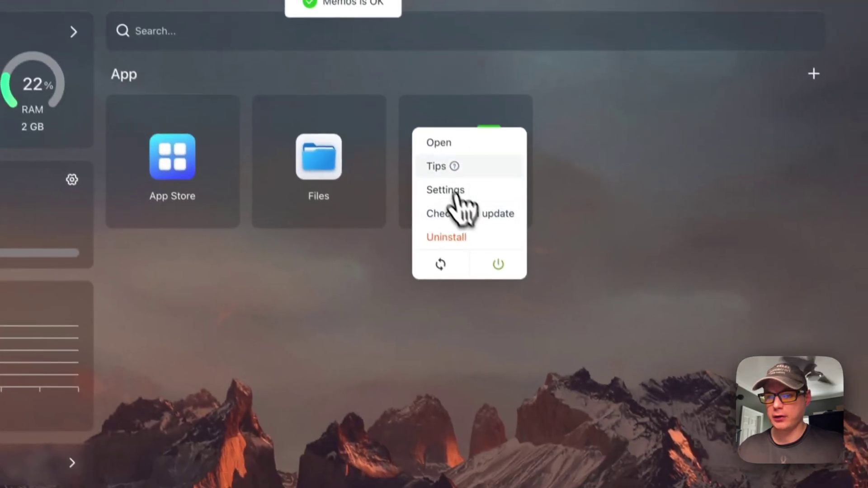
click(468, 268)
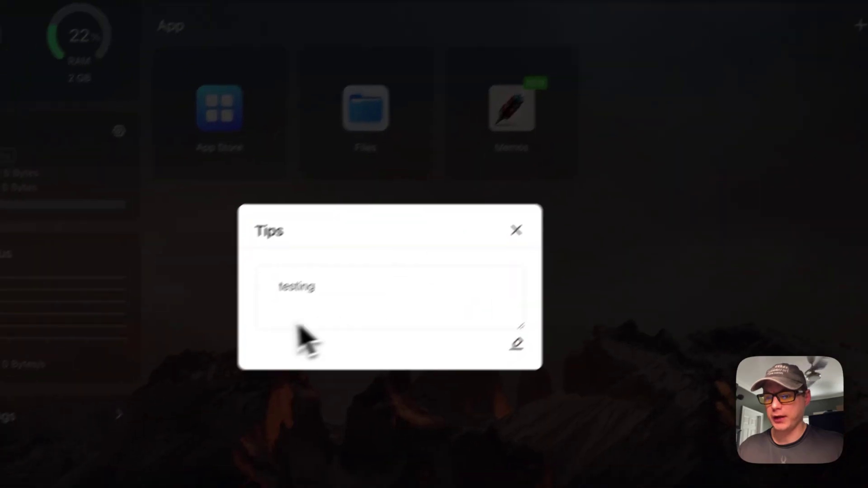
click(516, 230)
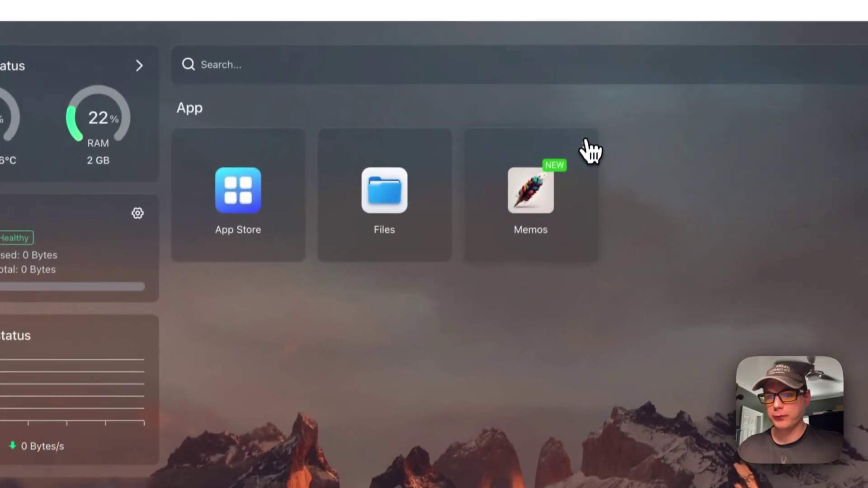
Open Memos settings and view its container logs showing version 0.15.2 on port 5230.
click(586, 141)
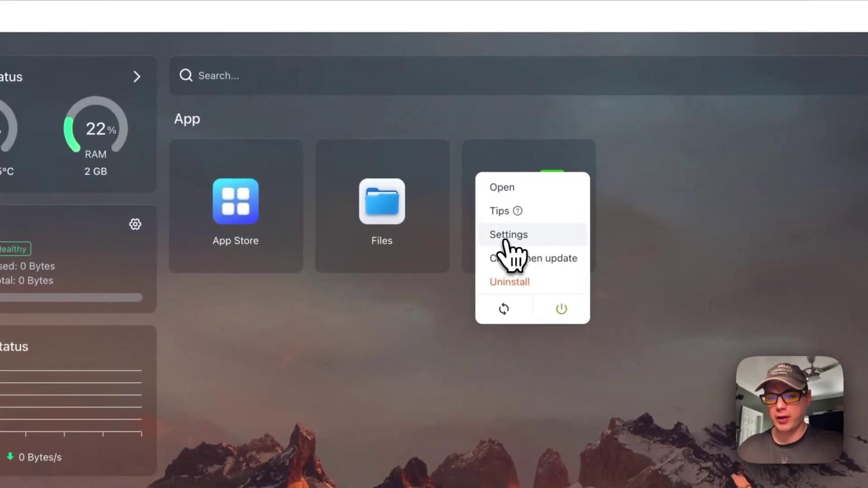
click(506, 235)
scroll(384, 281, down, 5)
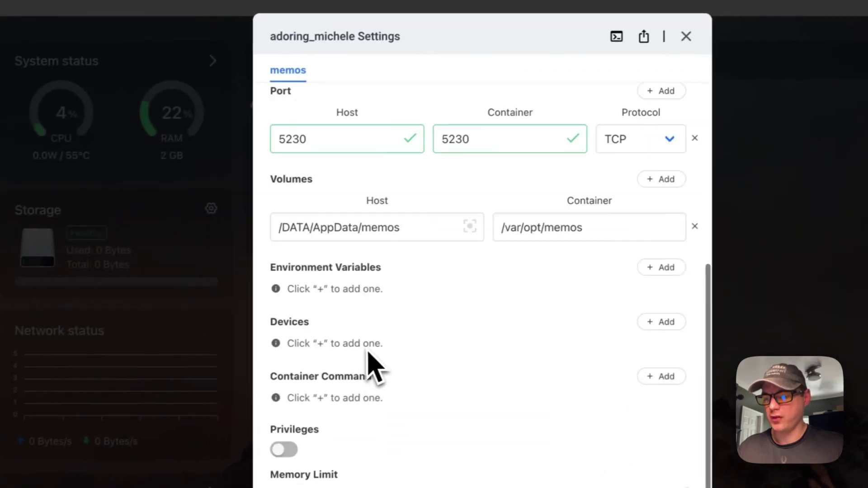
scroll(373, 366, up, 10)
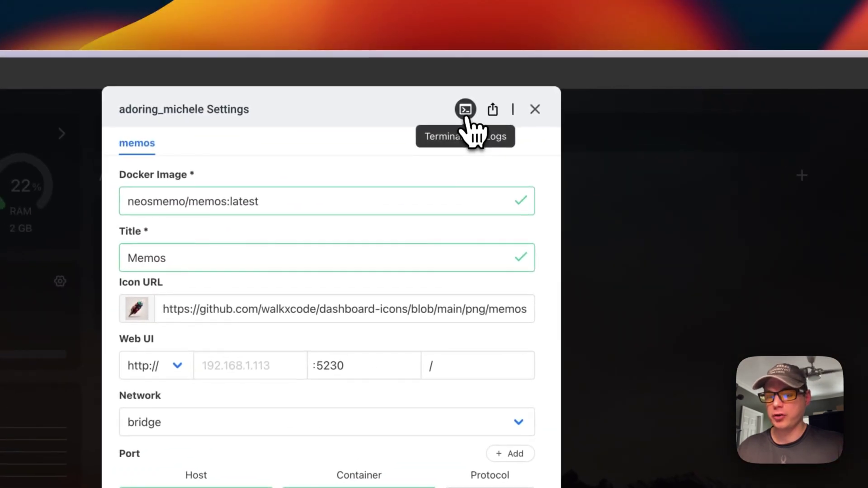
click(554, 110)
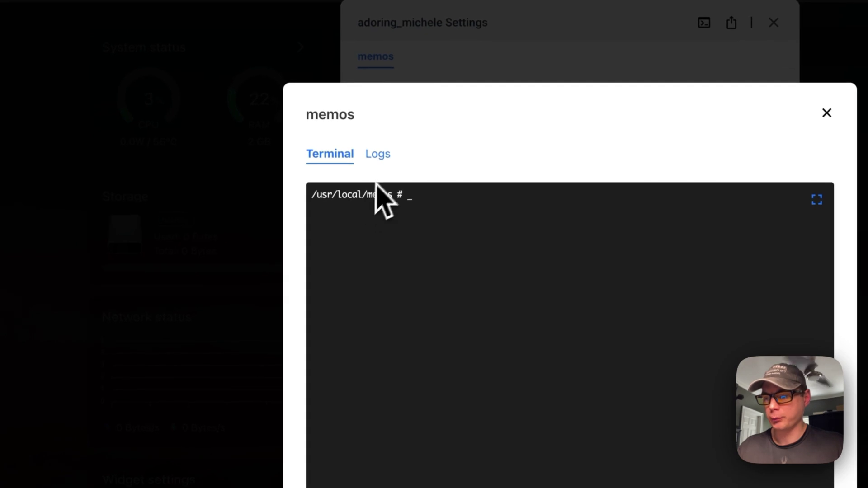
click(379, 156)
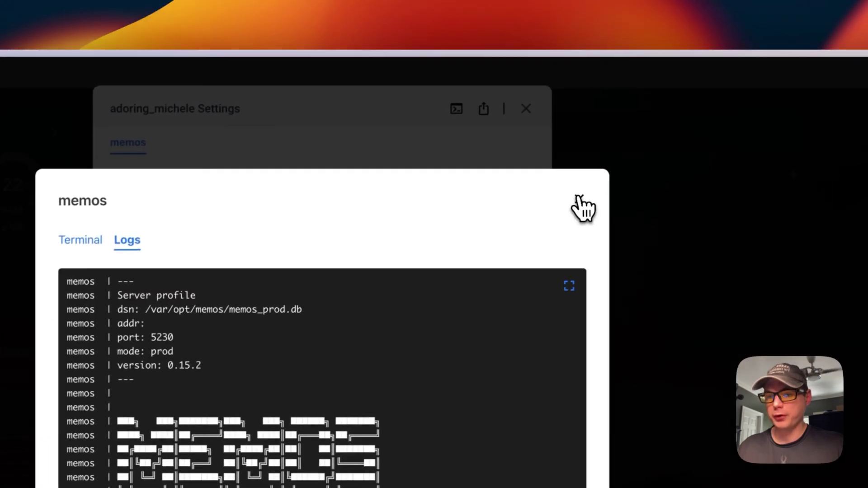
click(580, 200)
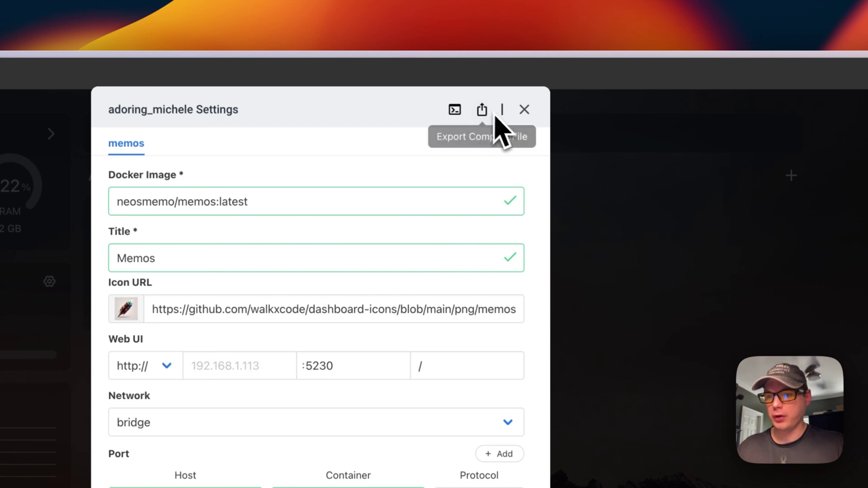
Inspect the 'latest' tag in the Docker Image field, then close the Memos Settings dialog.
double_click(228, 202)
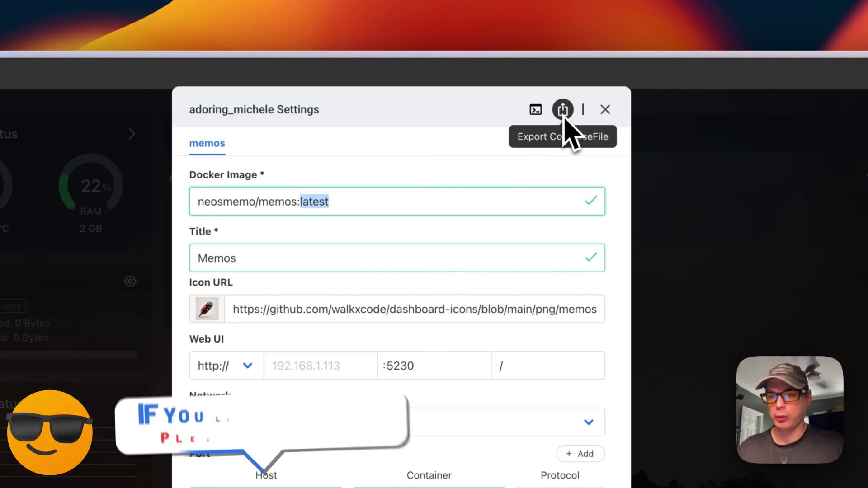
click(308, 204)
double_click(307, 203)
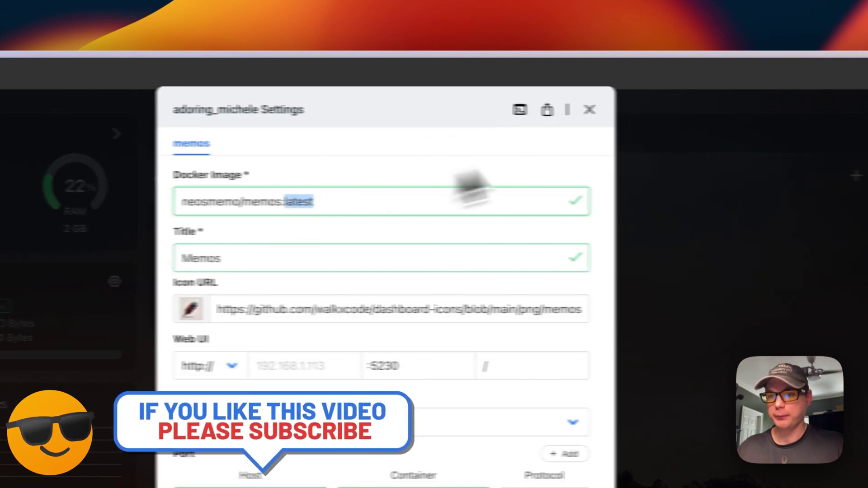
click(606, 109)
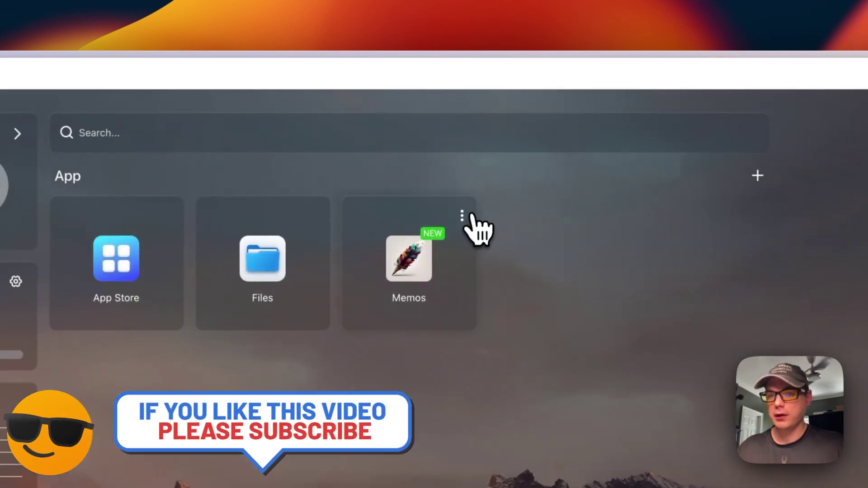
click(462, 216)
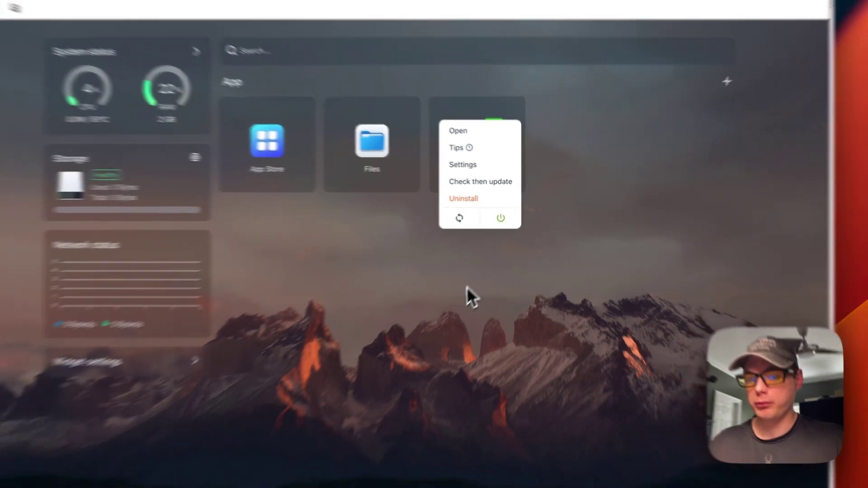
click(434, 344)
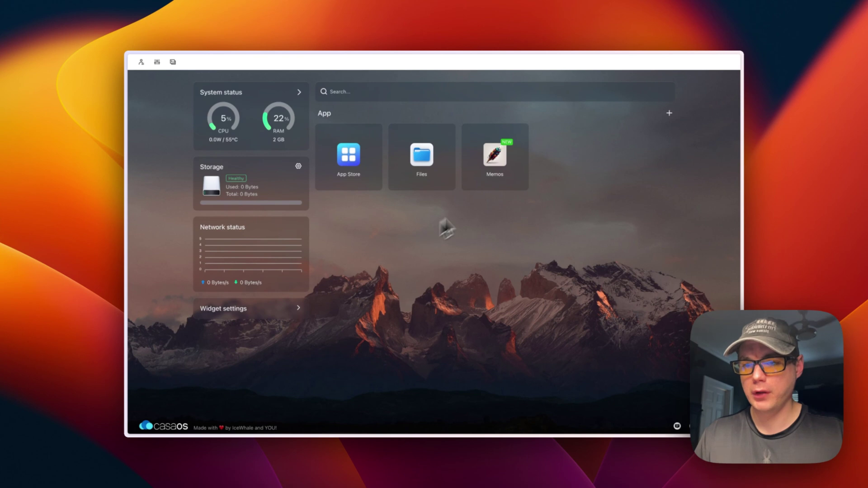
mouse_move(524, 132)
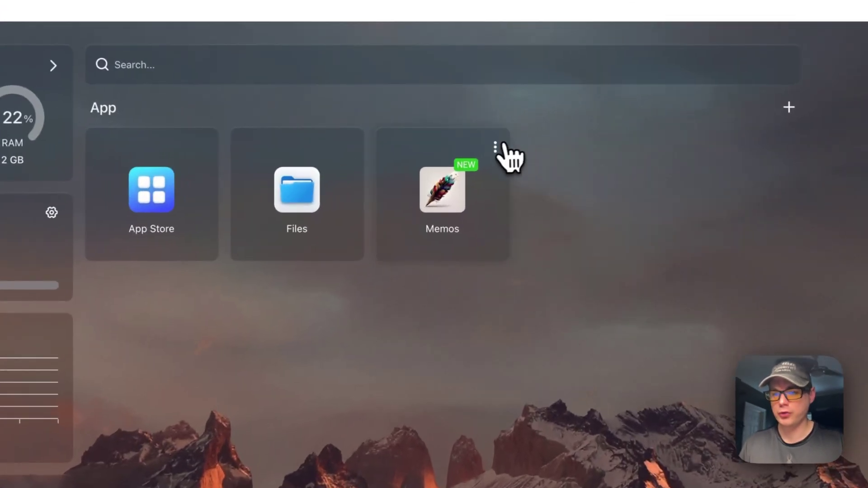
click(496, 147)
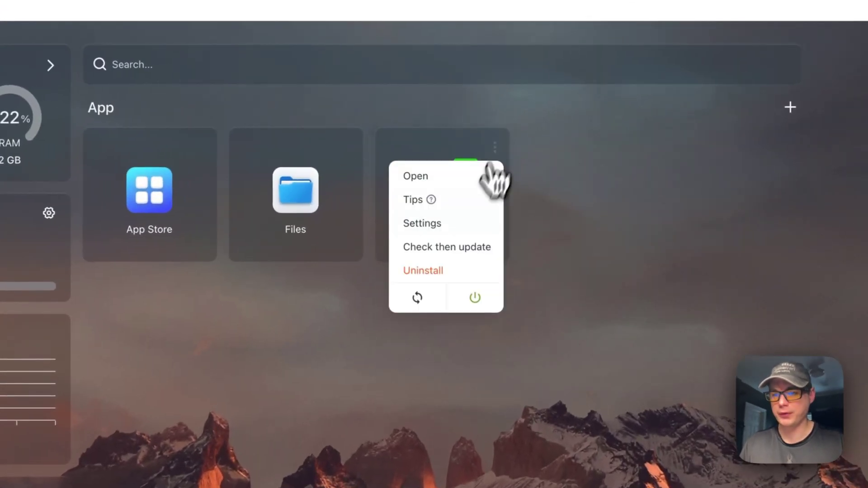
click(452, 223)
drag(277, 294, 620, 294)
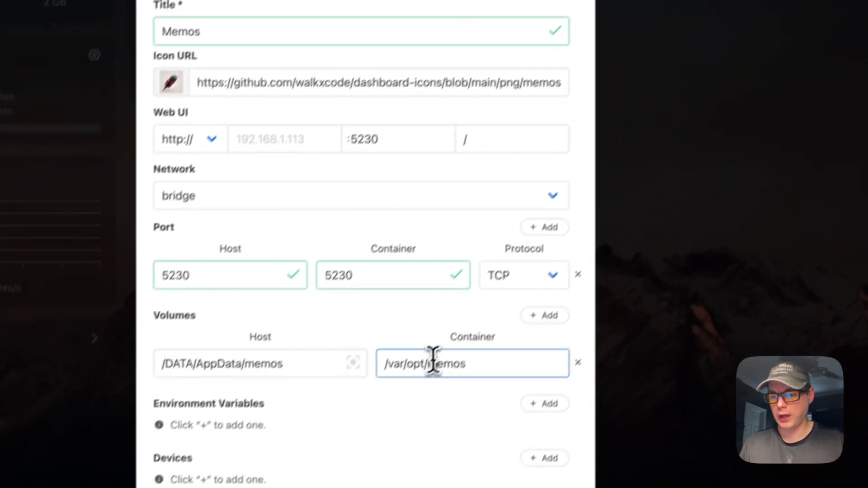
drag(545, 225, 513, 225)
key(Escape)
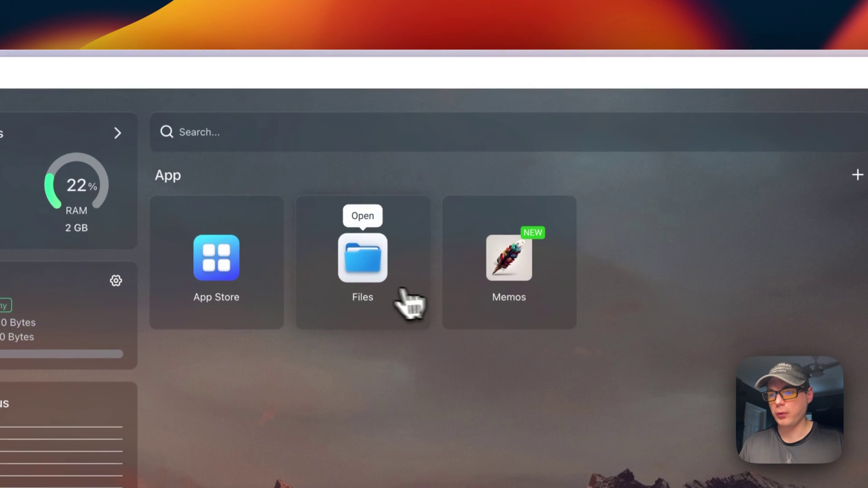
click(364, 278)
click(203, 230)
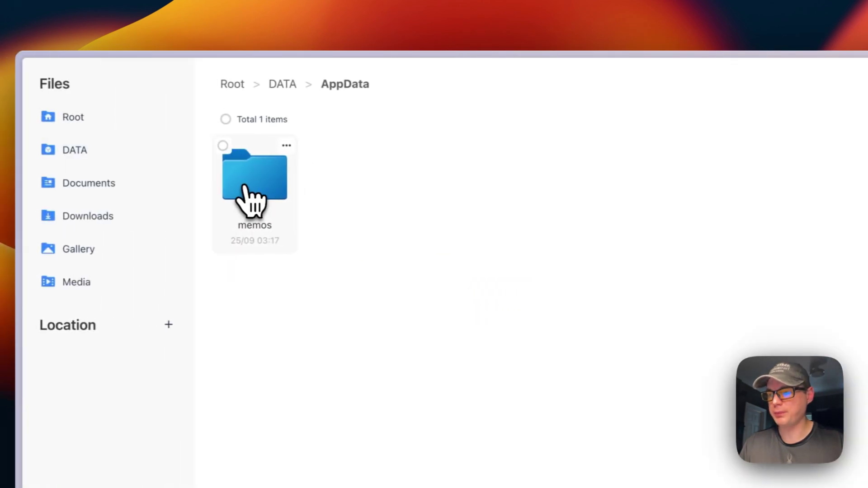
click(256, 213)
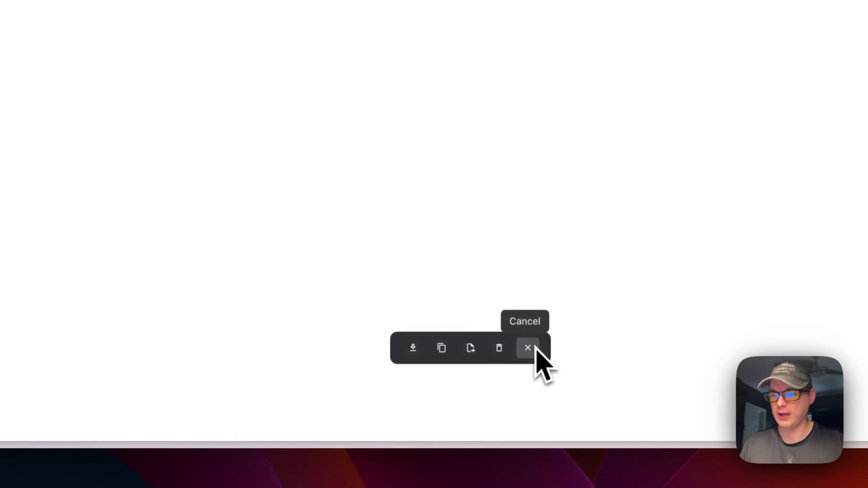
click(271, 81)
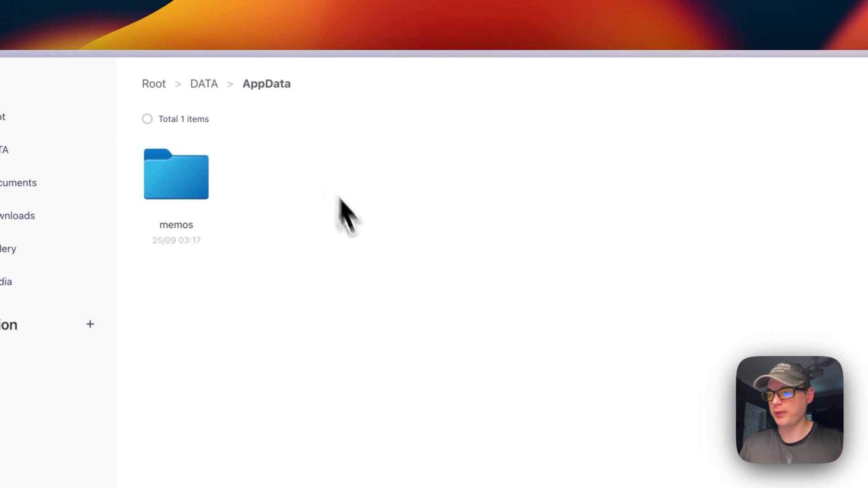
click(851, 84)
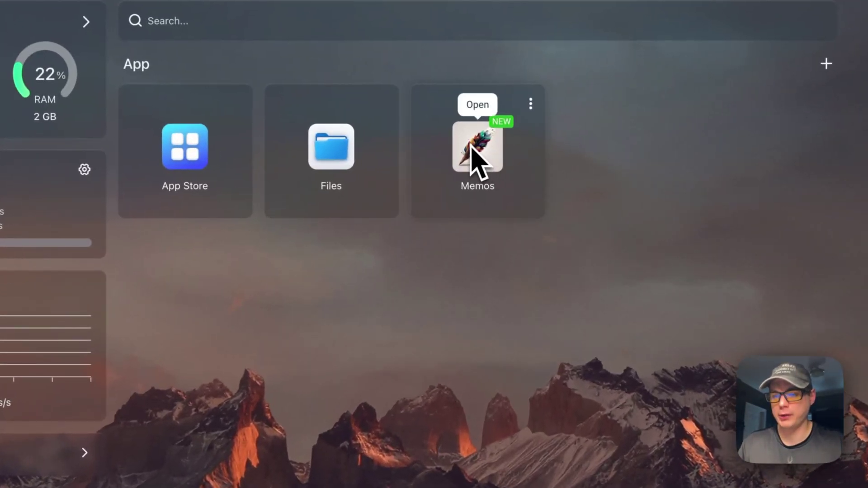
Launch Memos from its tile and sign up an admin host account with a username and password.
click(530, 104)
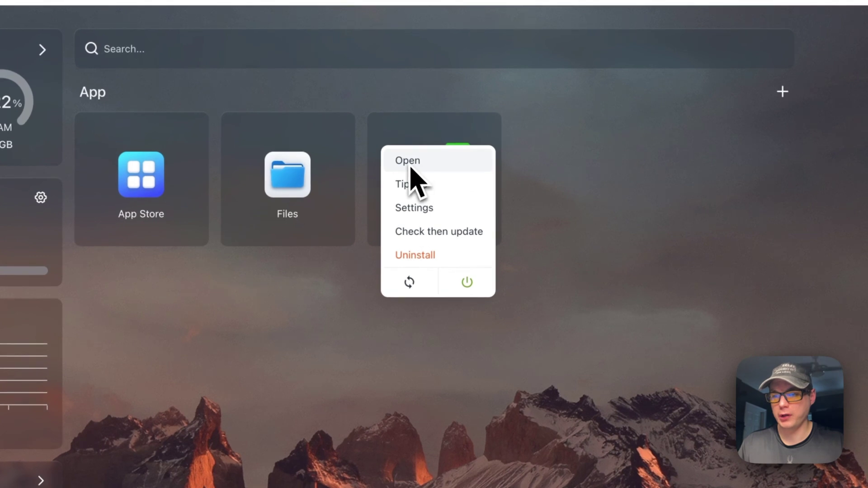
click(415, 166)
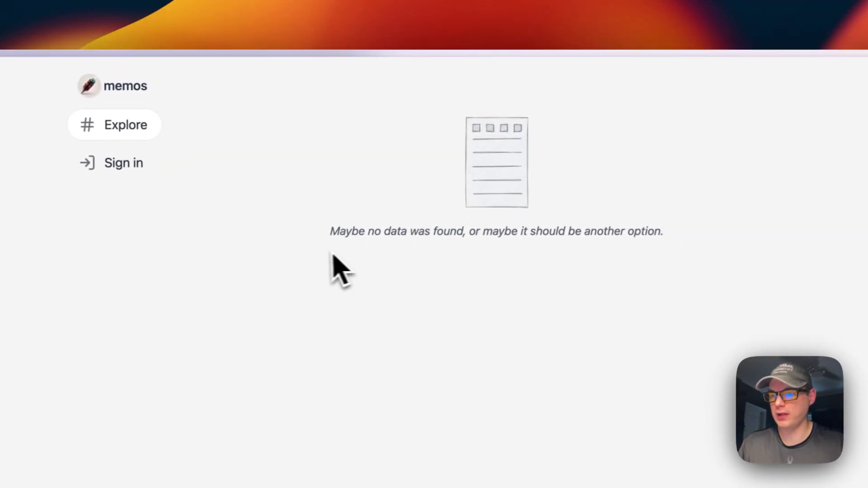
click(123, 163)
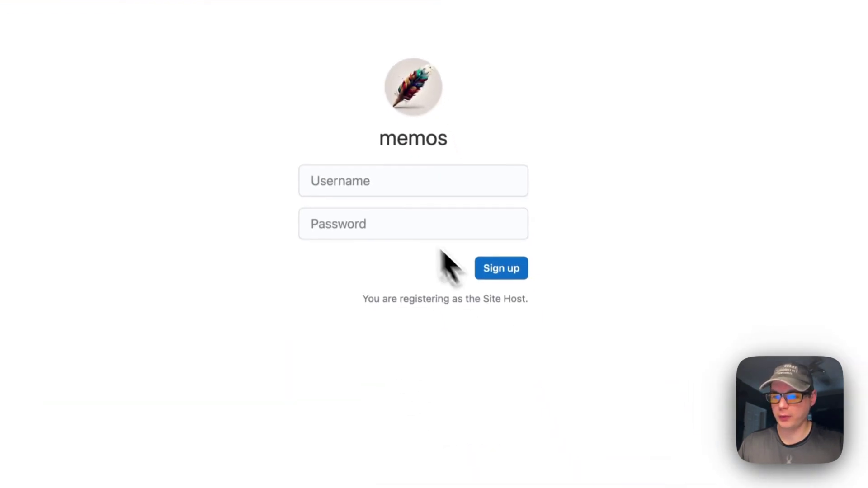
click(327, 202)
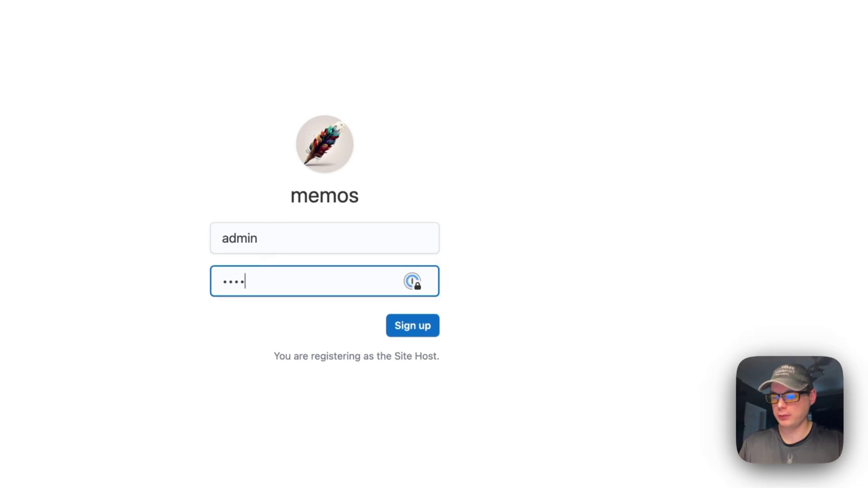
click(412, 327)
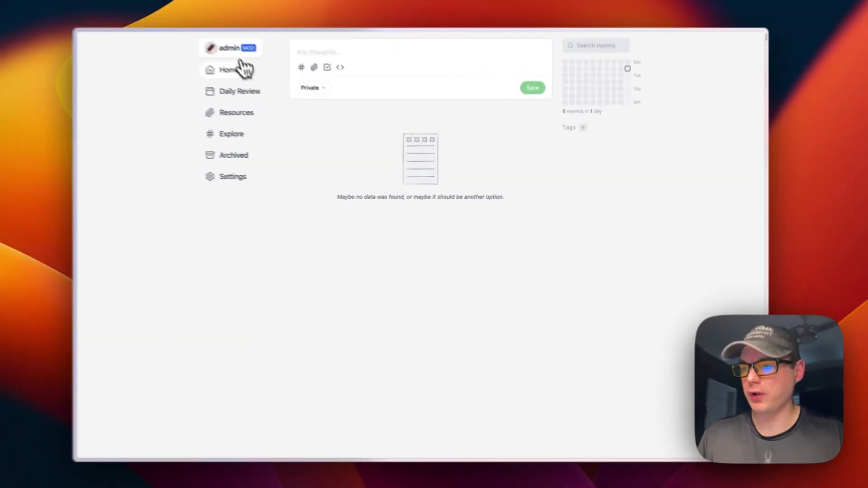
Open the admin account menu and go to its Profile page.
click(264, 69)
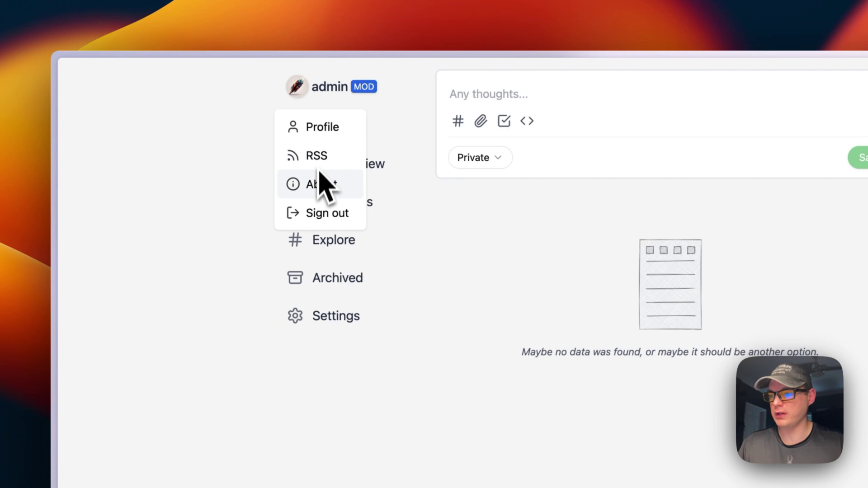
click(264, 246)
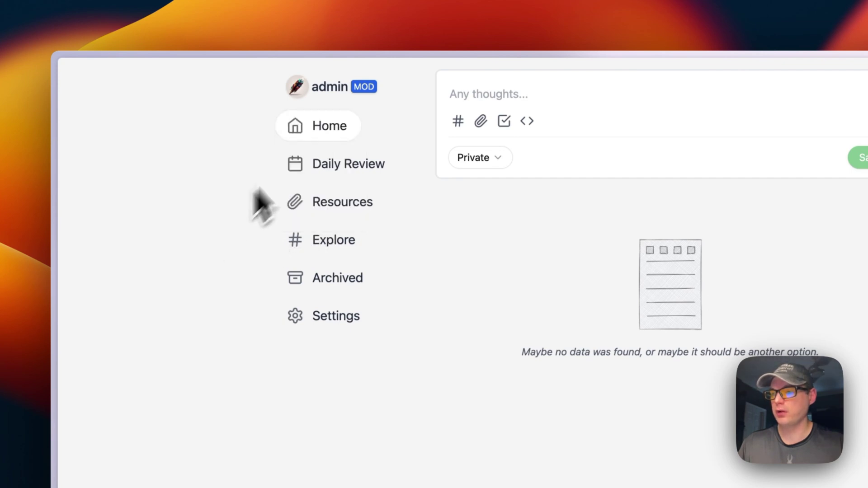
click(330, 91)
click(322, 127)
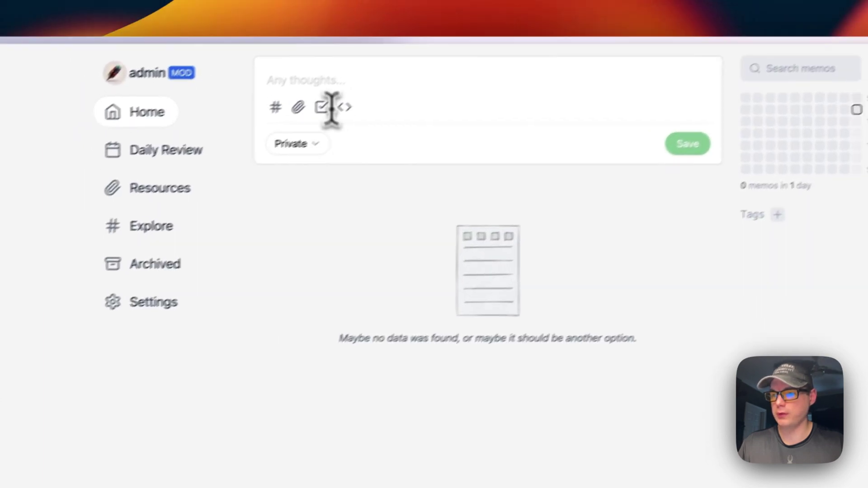
Post a memo reading 'Testing' to the home feed.
click(320, 81)
text(Test)
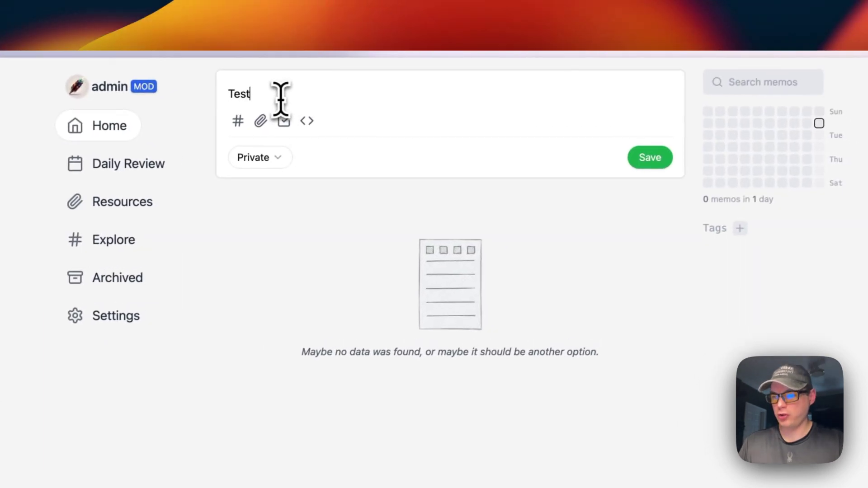
text(ing)
click(646, 158)
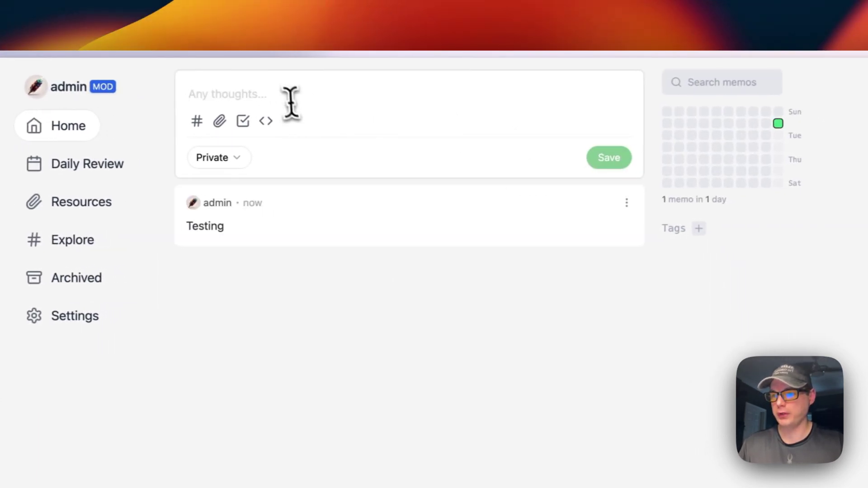
Post a second memo 'Wow cool' and open the new tag dialog.
text(Wow cool)
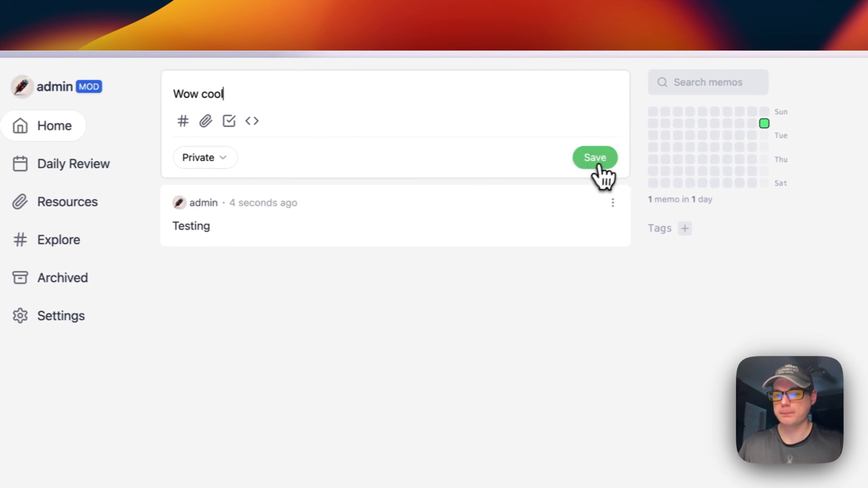
click(613, 160)
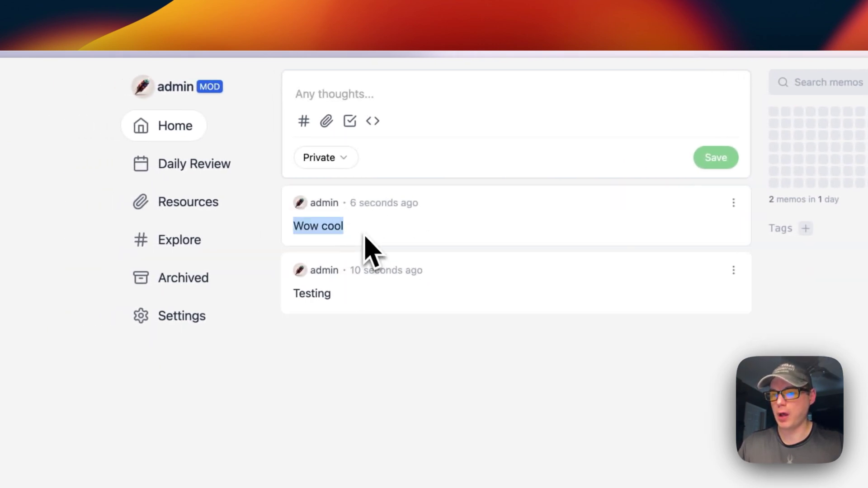
mouse_move(867, 123)
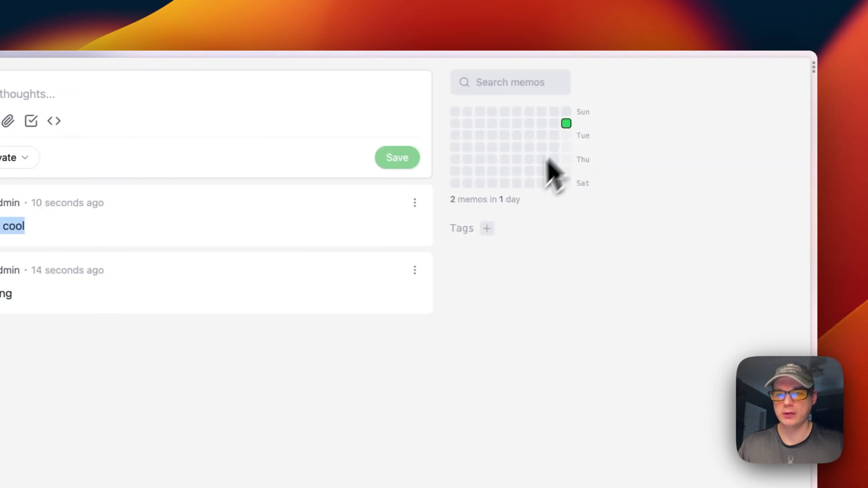
click(487, 228)
Close the tag dialog, browse Daily Review, Resources, Explore and Archived, then open Settings.
key(Escape)
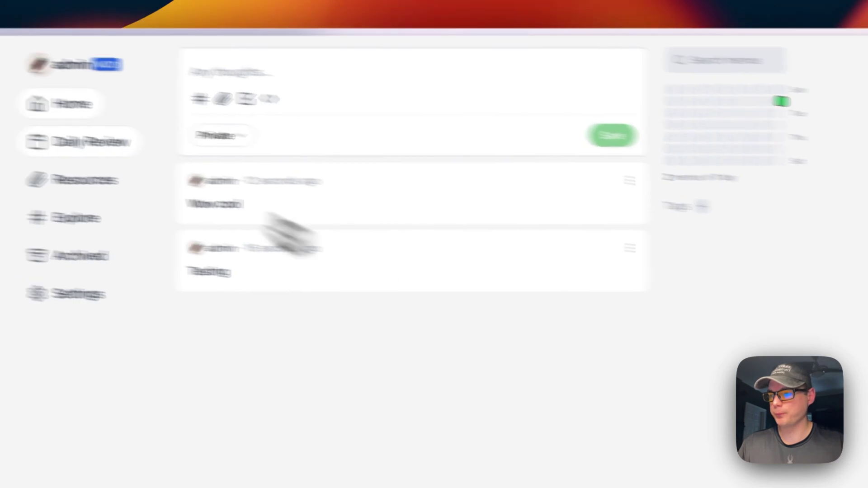
click(14, 130)
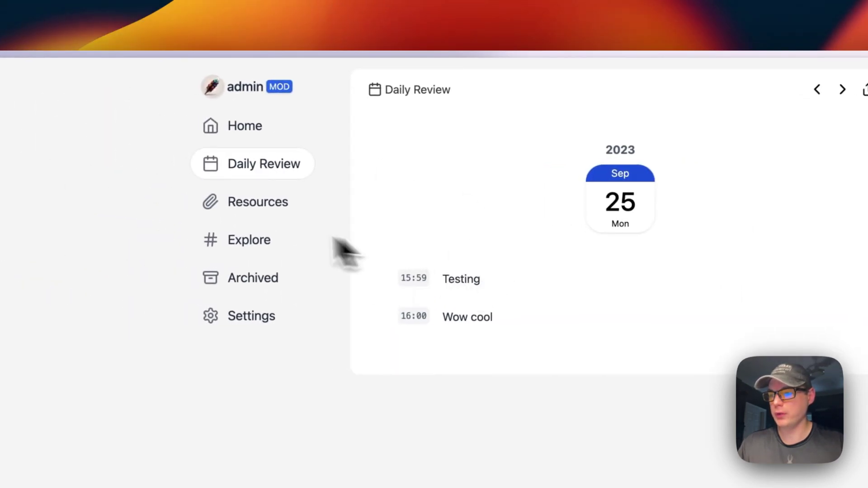
click(250, 205)
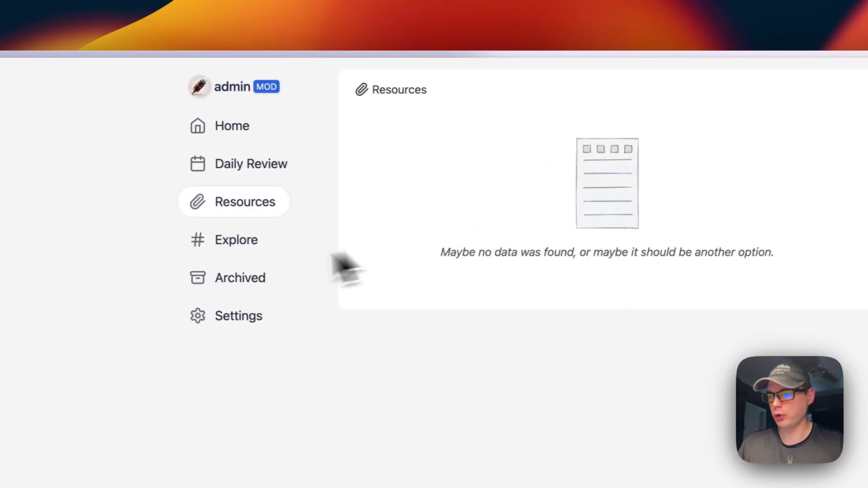
click(244, 242)
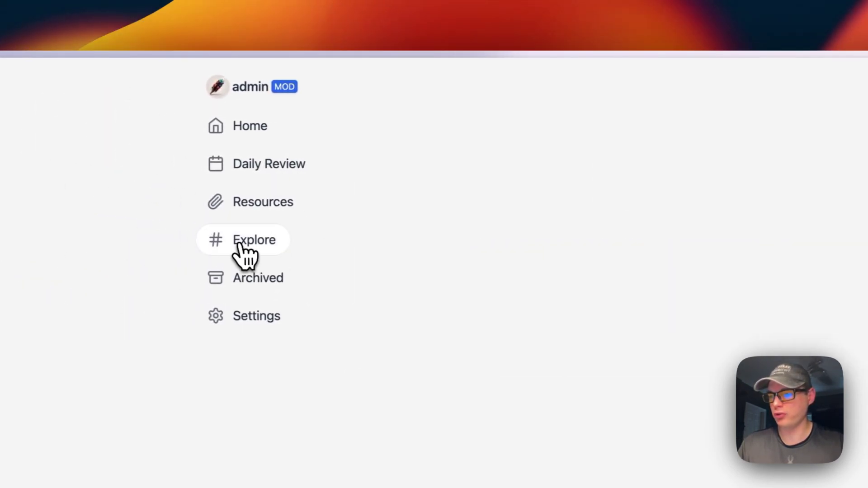
click(244, 279)
click(244, 318)
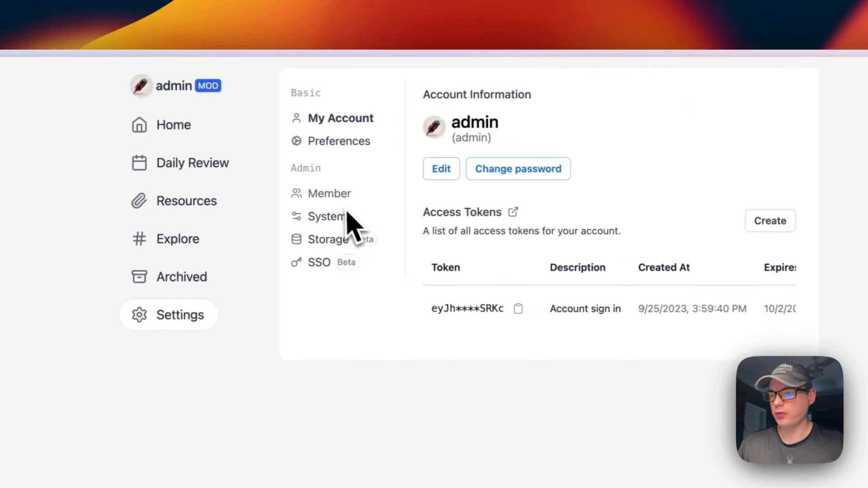
Review the Preferences settings, including the Telegram UserID field, then view Member management.
click(294, 149)
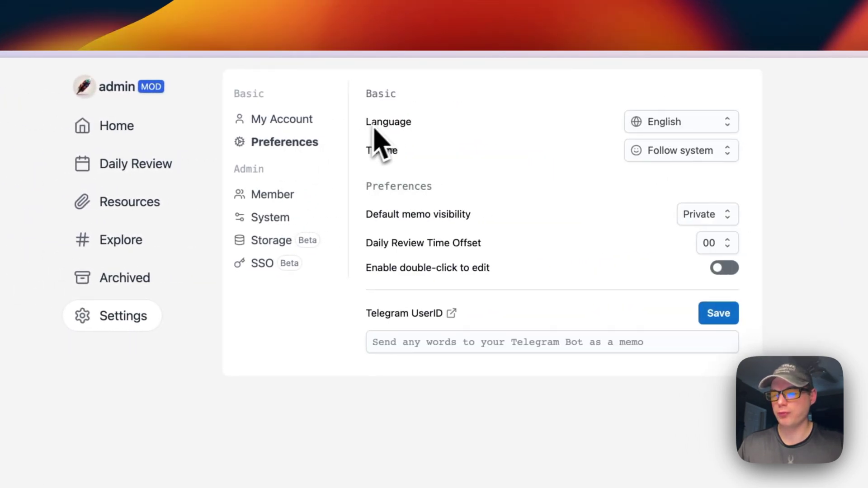
scroll(471, 135, right, 3)
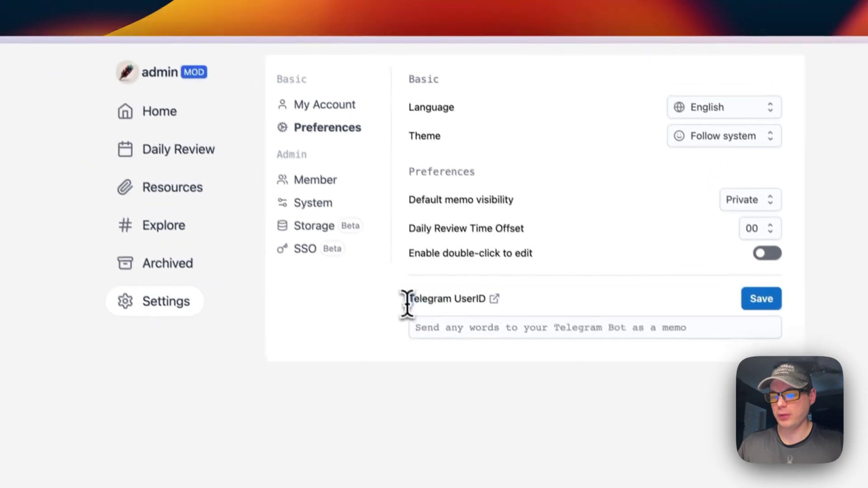
drag(288, 302, 357, 302)
drag(484, 312, 491, 315)
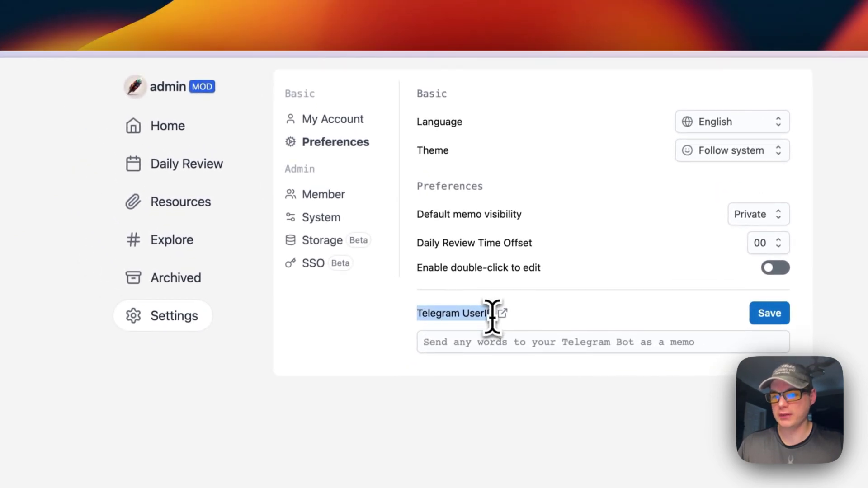
click(331, 197)
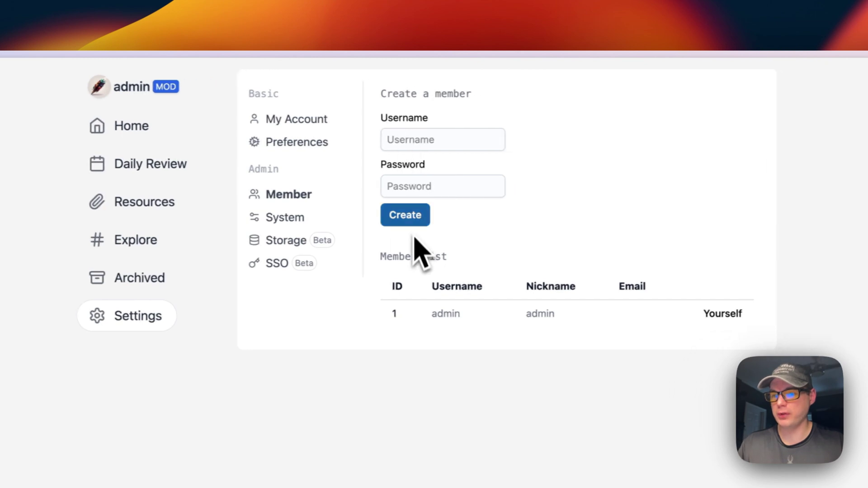
Inspect System settings: 32 MiB upload limit, backup interval 0, additional style and script boxes.
click(282, 219)
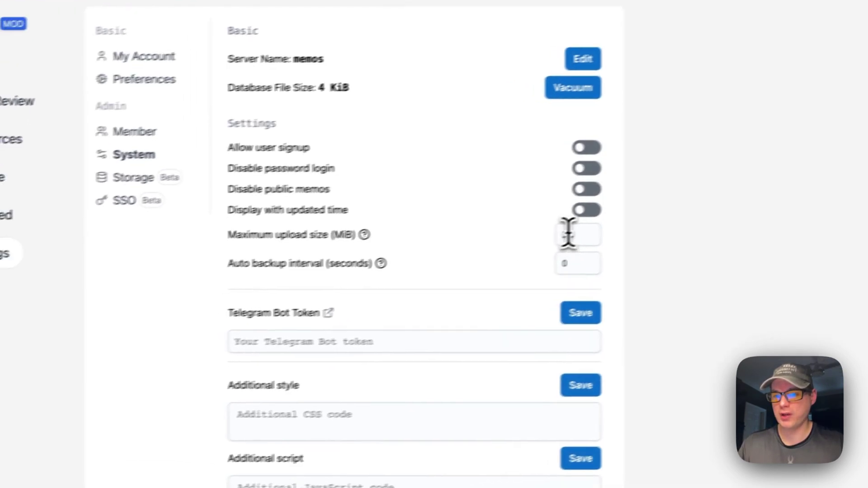
double_click(653, 281)
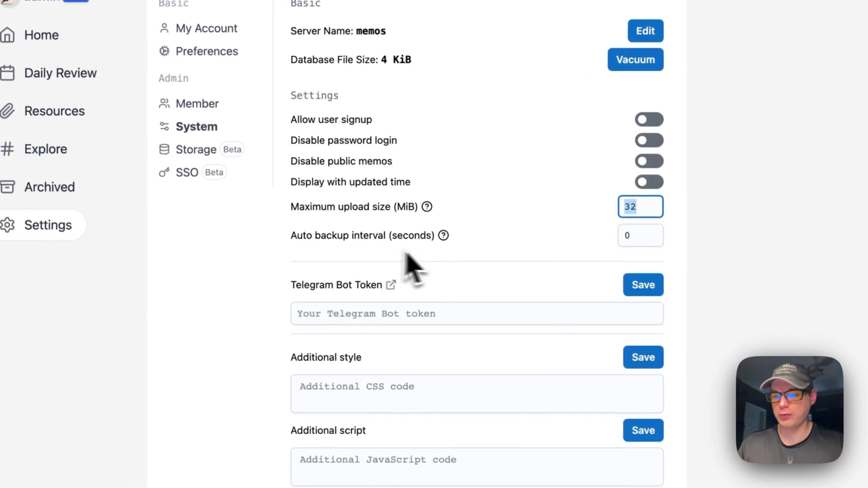
double_click(633, 235)
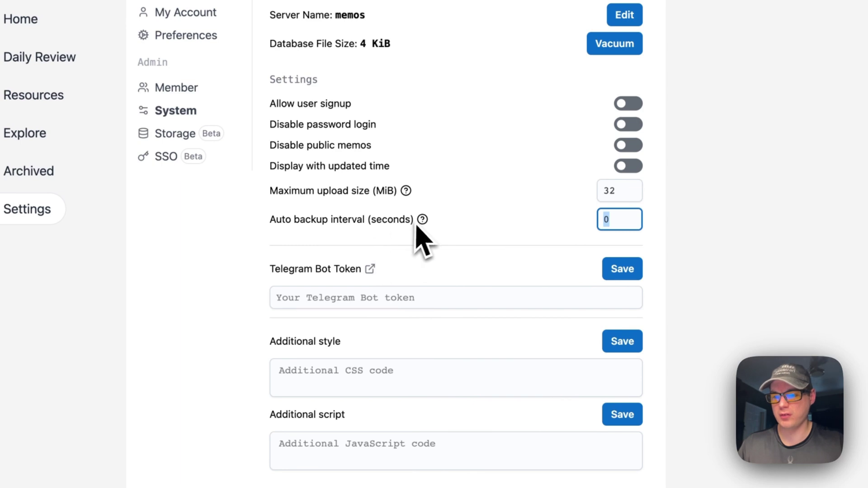
mouse_move(422, 224)
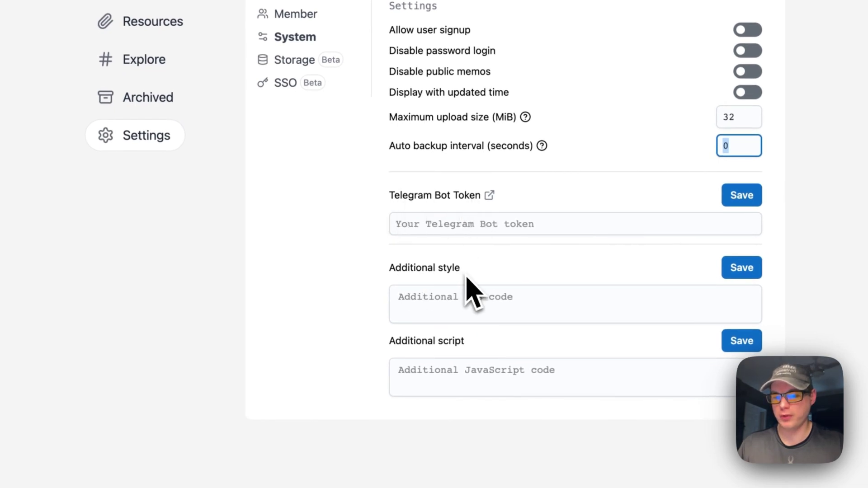
click(465, 298)
click(395, 318)
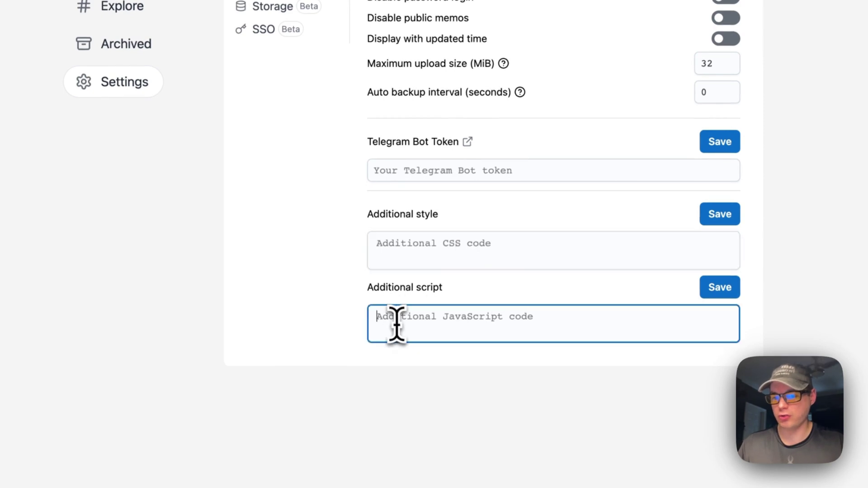
Keep Local as object storage, cancelling the path editor and the new storage form.
click(270, 7)
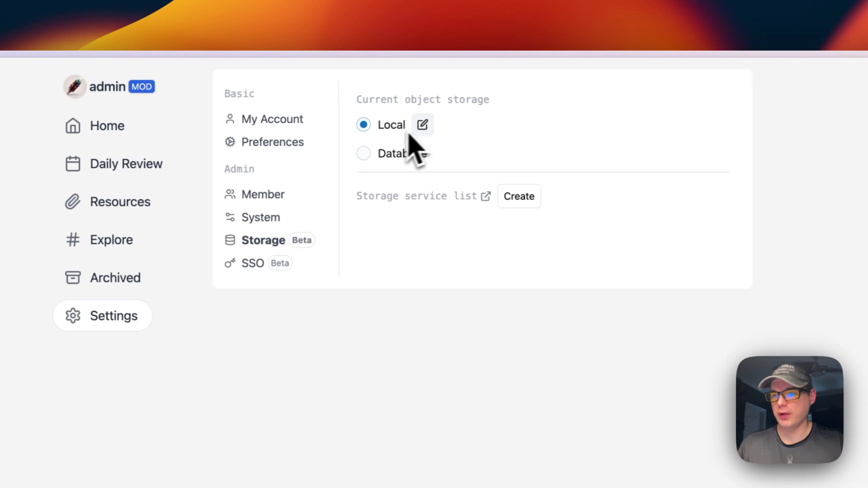
click(420, 126)
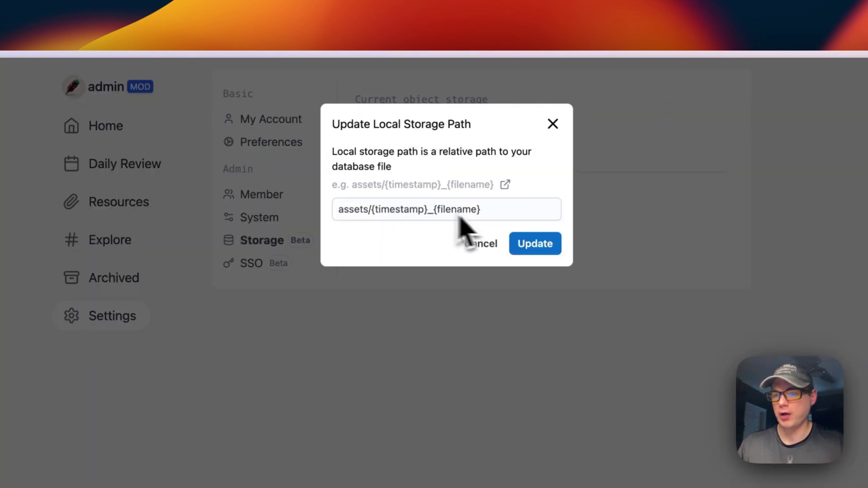
click(475, 249)
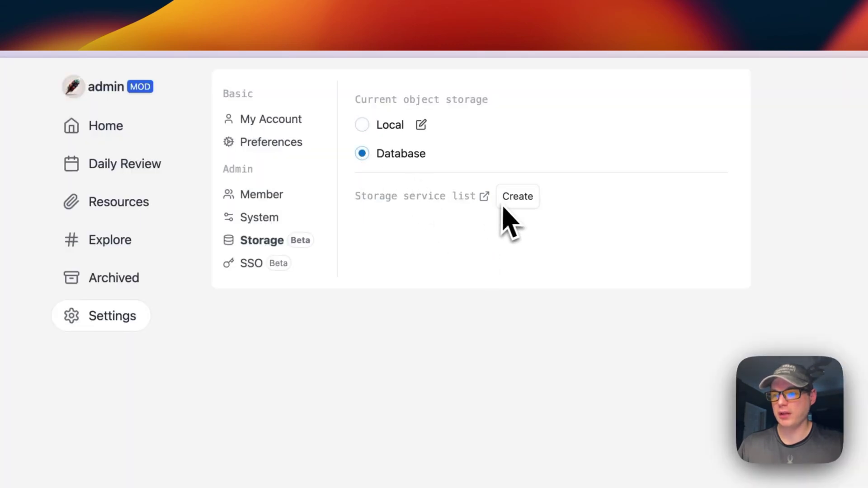
click(361, 127)
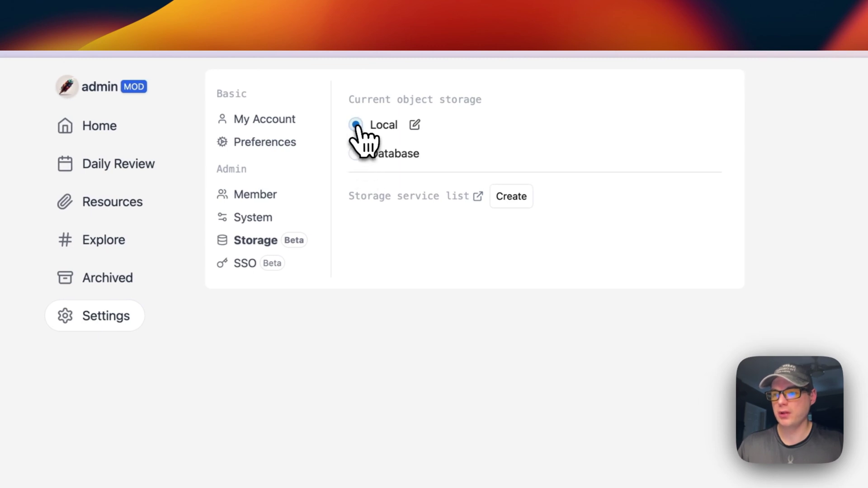
click(511, 195)
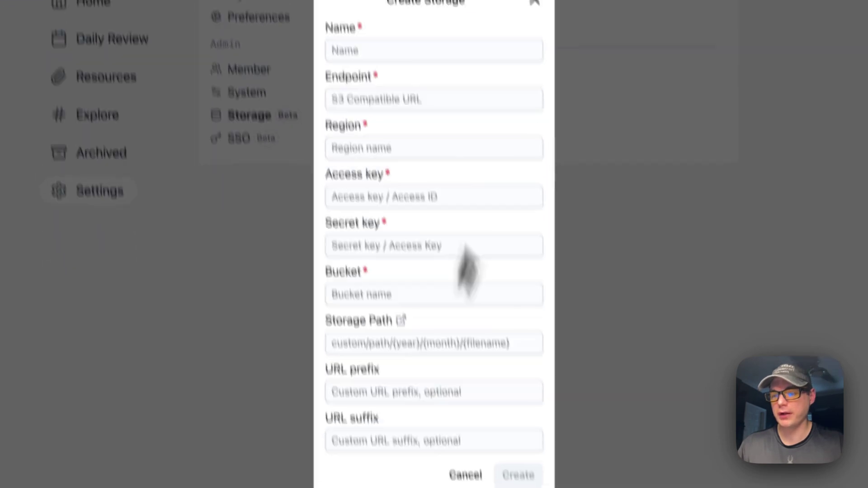
click(542, 81)
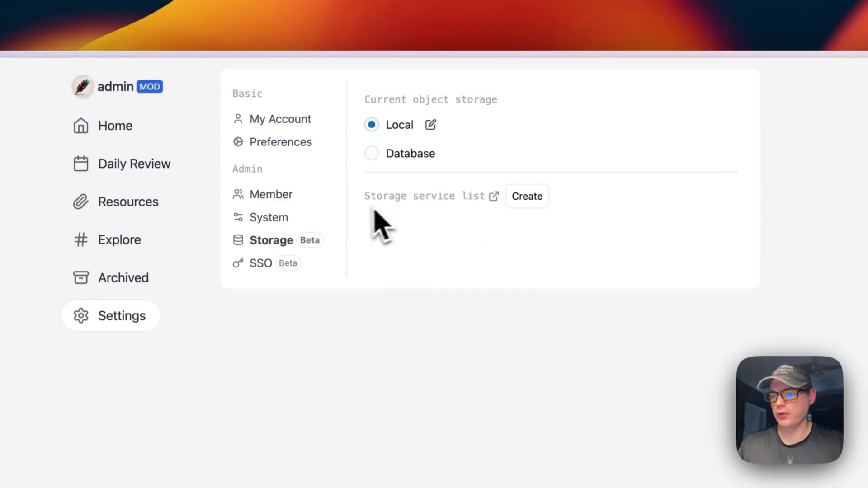
Look at the SSO provider form without saving, then return to the home feed.
click(271, 264)
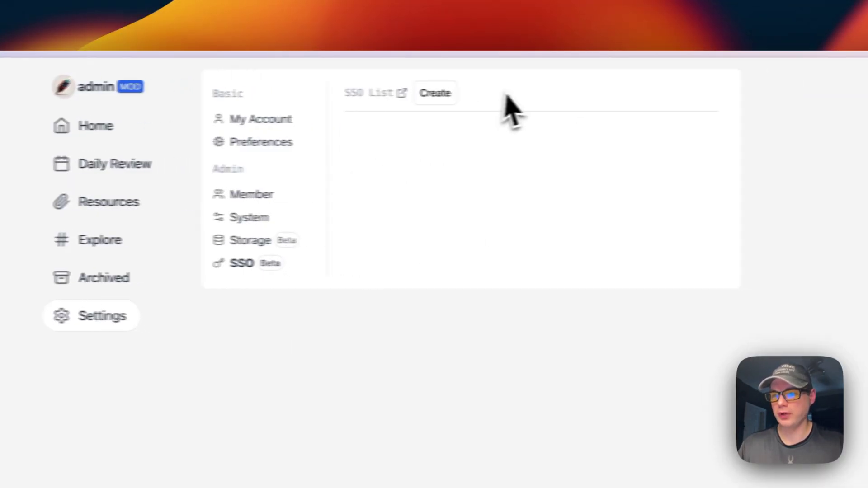
click(435, 93)
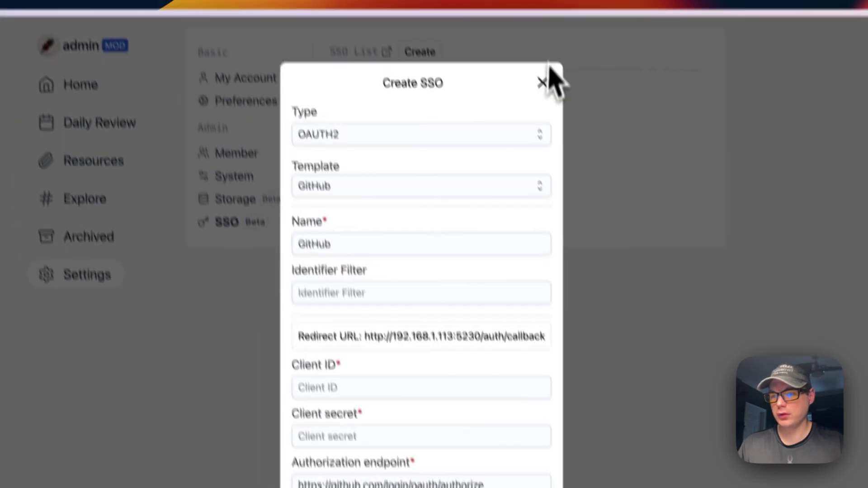
click(542, 81)
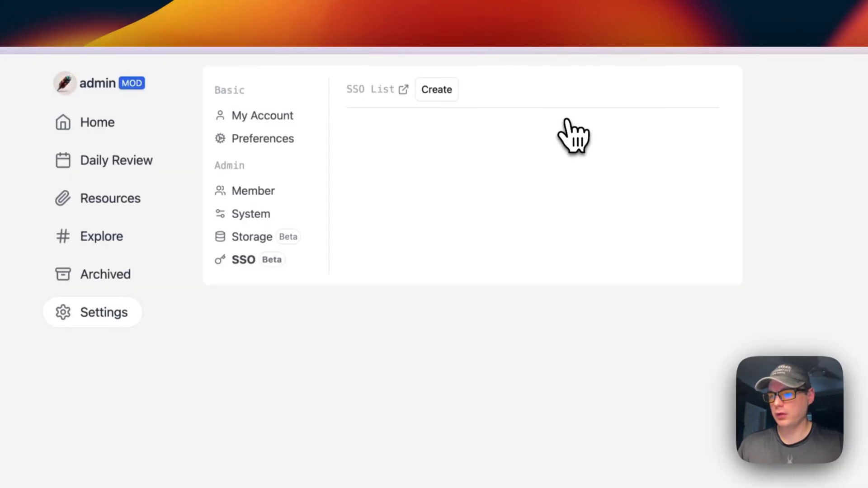
click(81, 84)
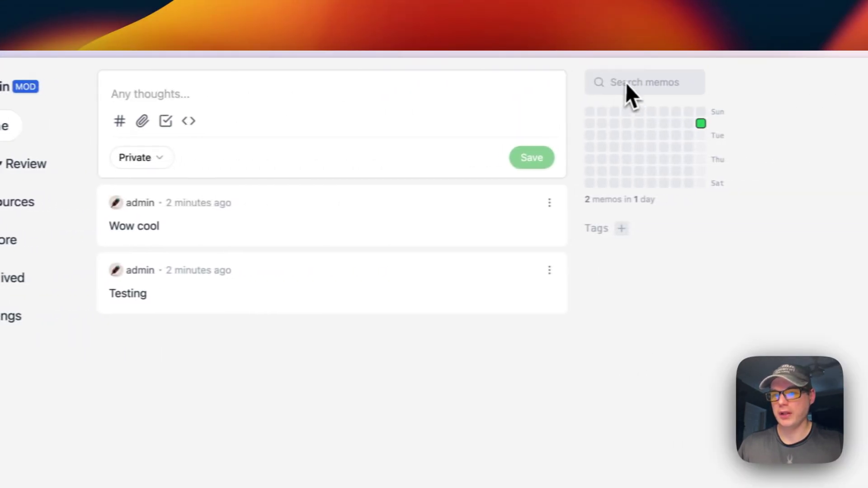
Search the memos for 'cool', then clear the filter.
click(607, 83)
text(co)
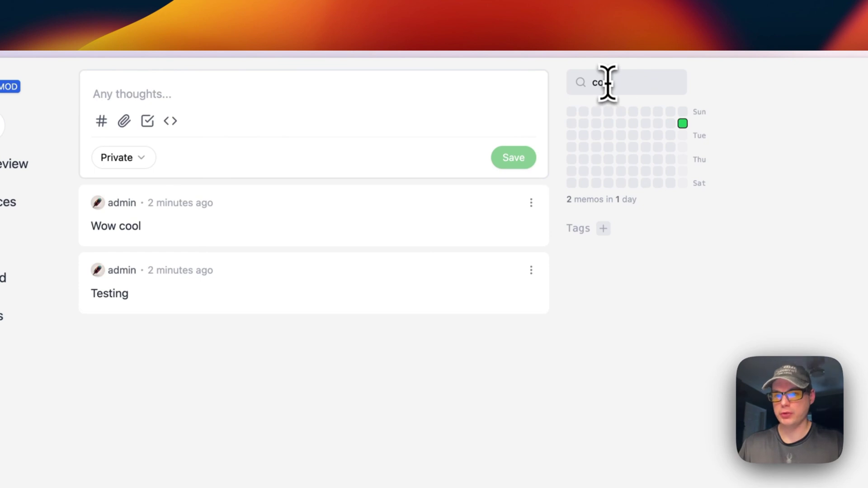
text(ol)
key(Return)
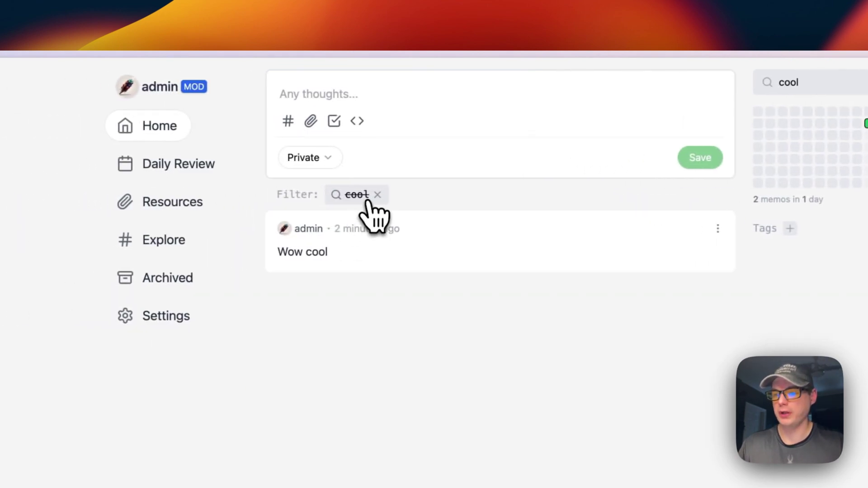
click(367, 201)
Try the visibility, tag and attachment options in a draft, then insert an empty code block.
click(325, 161)
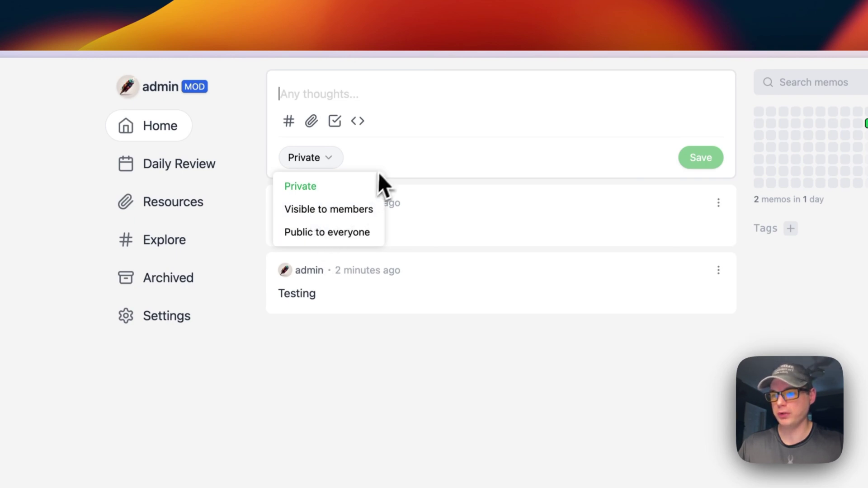
click(289, 121)
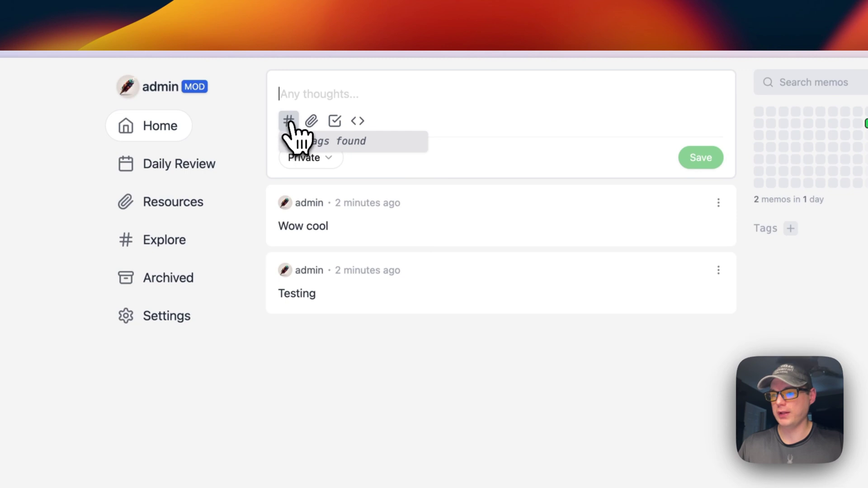
click(312, 121)
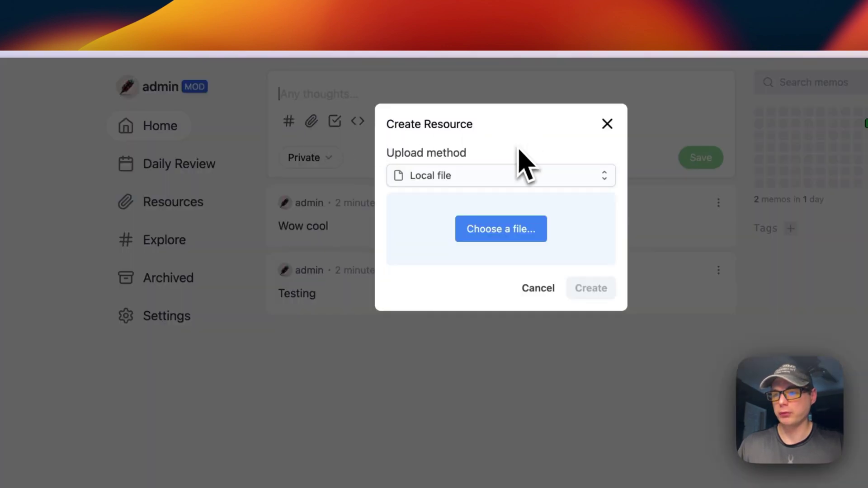
click(402, 179)
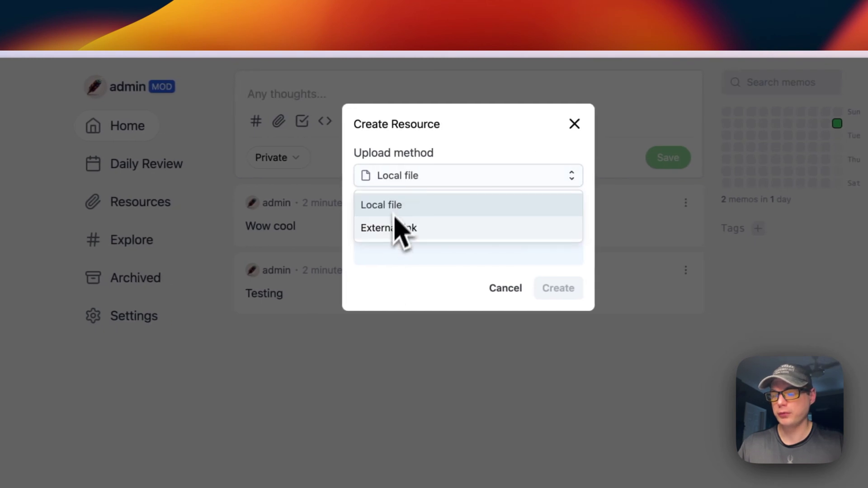
click(573, 125)
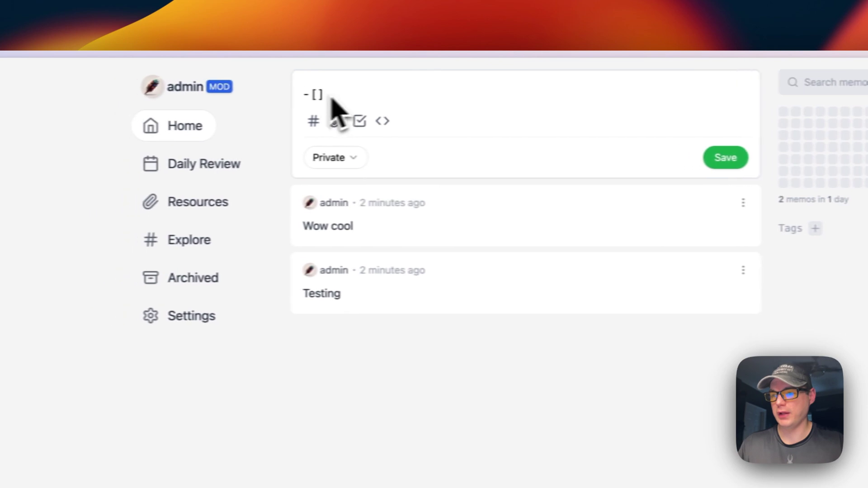
click(408, 121)
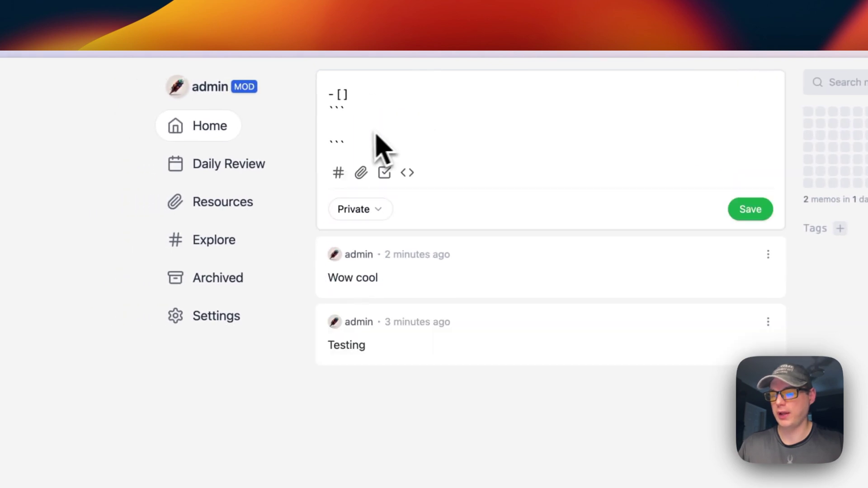